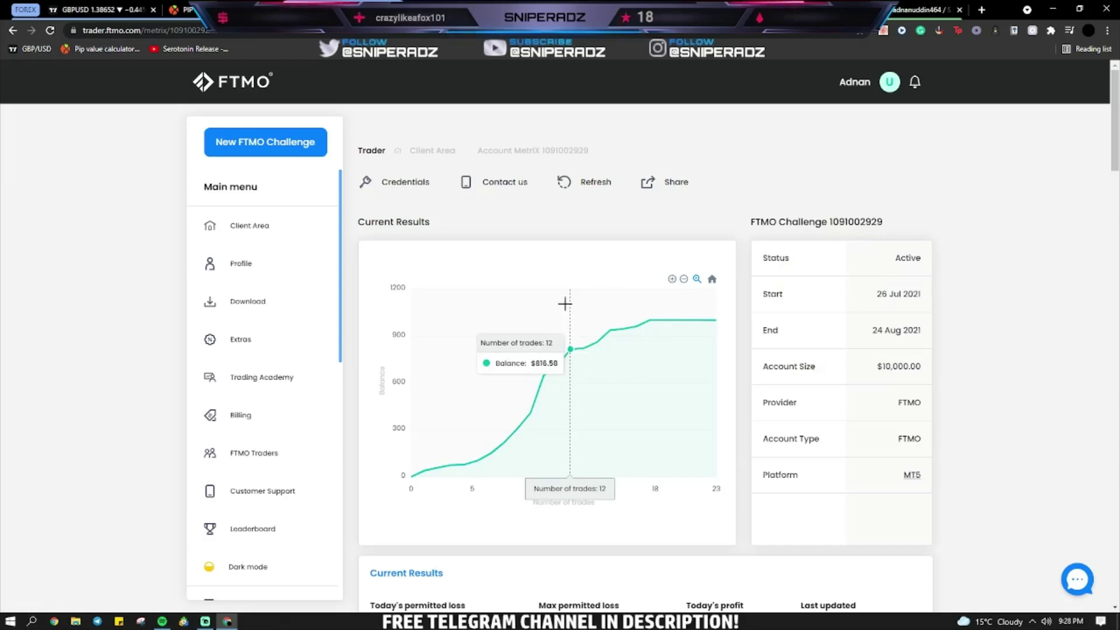
# Scroll MetriX down to the statistics (23 trades, 78.26% win rate) and Daily Summary
pyautogui.scroll(-10, 1009, 473)
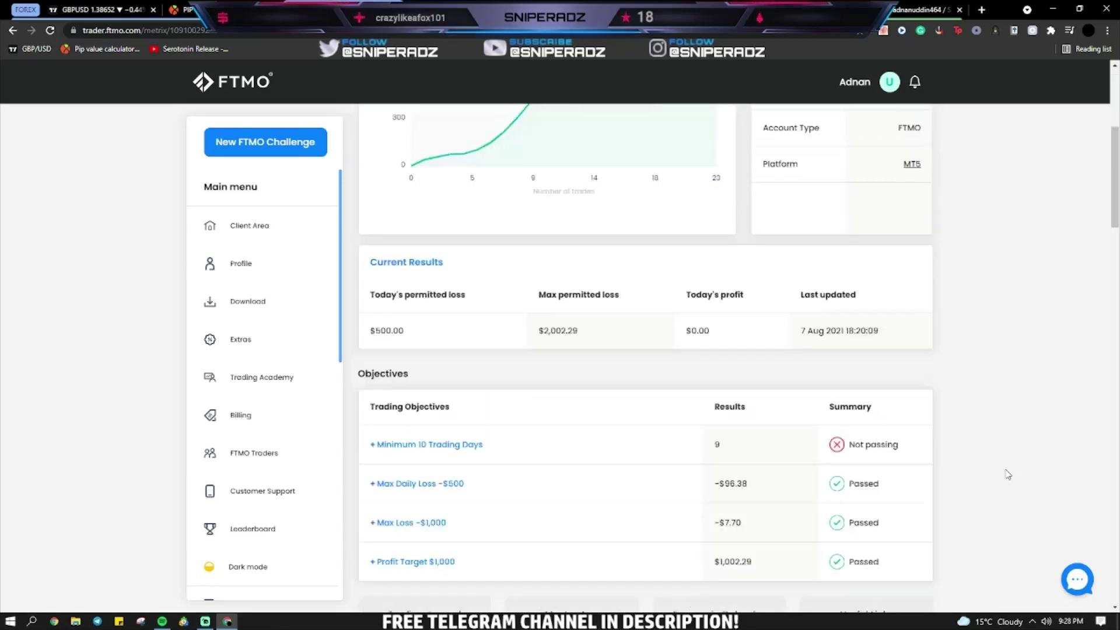
pyautogui.scroll(3, 915, 475)
pyautogui.scroll(-2, 892, 450)
pyautogui.scroll(-3, 892, 450)
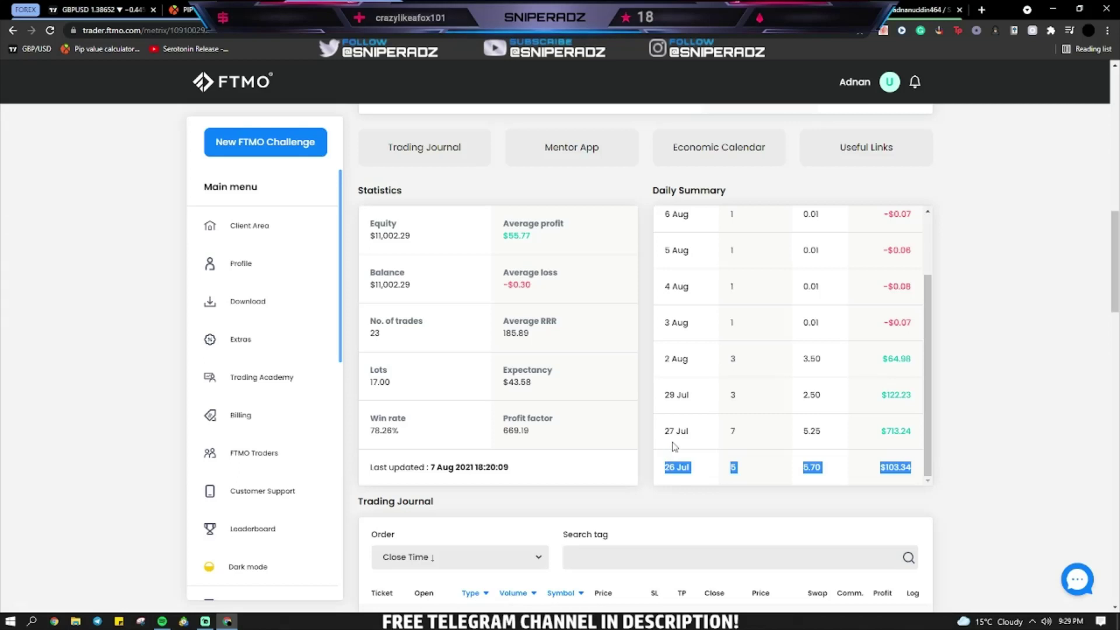
# Review the 26 Jul and 27 Jul daily summary rows, then scroll down to the Trading Journal
pyautogui.click(669, 465)
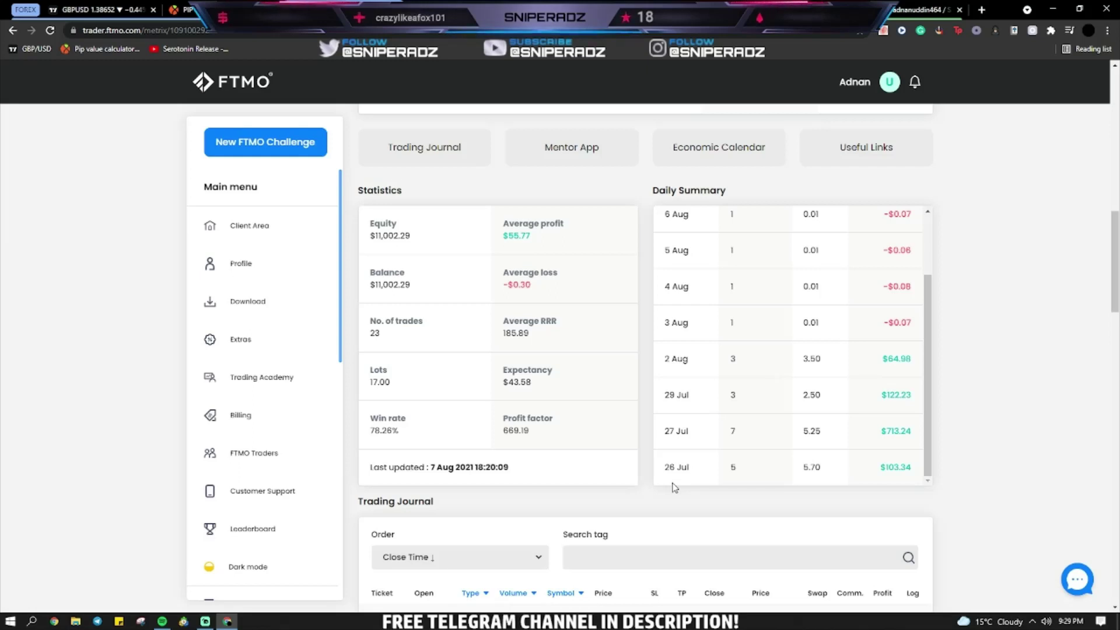
pyautogui.click(678, 470)
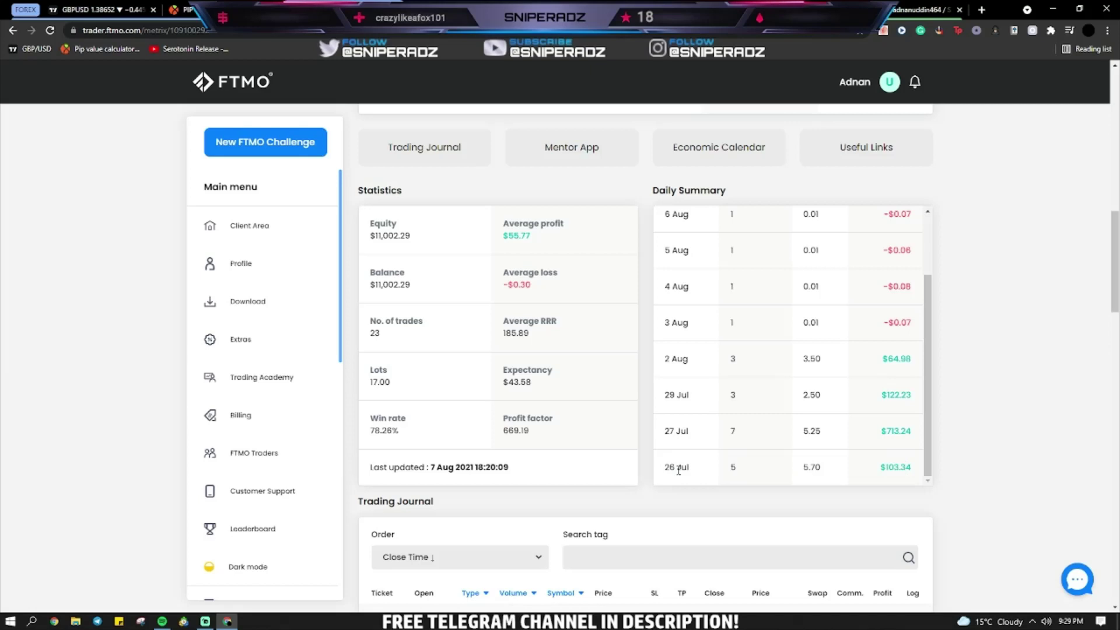
pyautogui.click(911, 465)
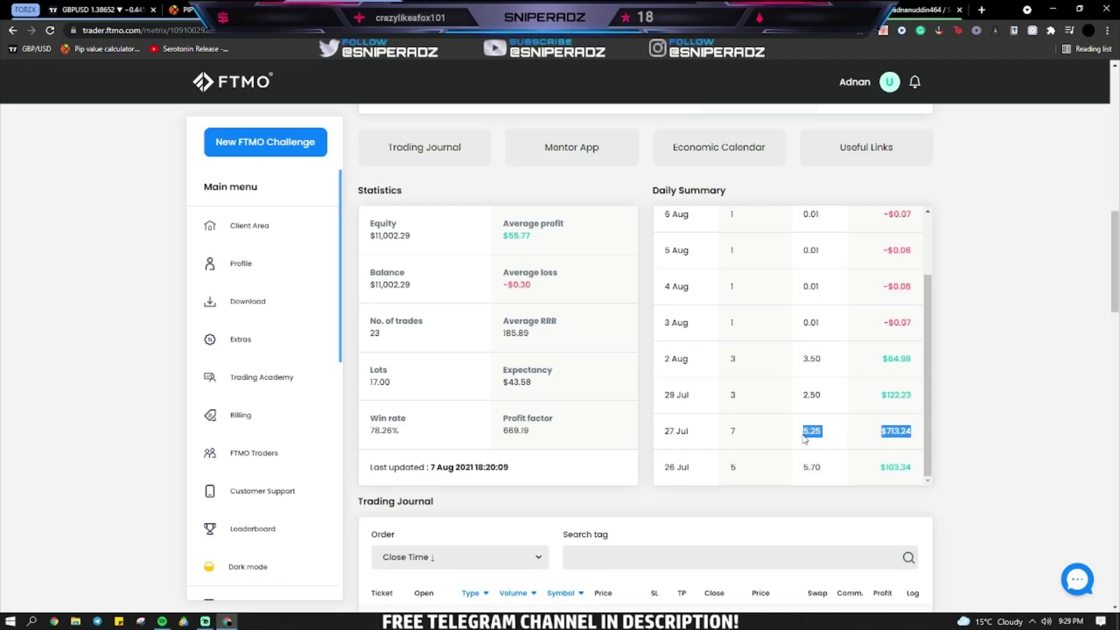
pyautogui.click(814, 428)
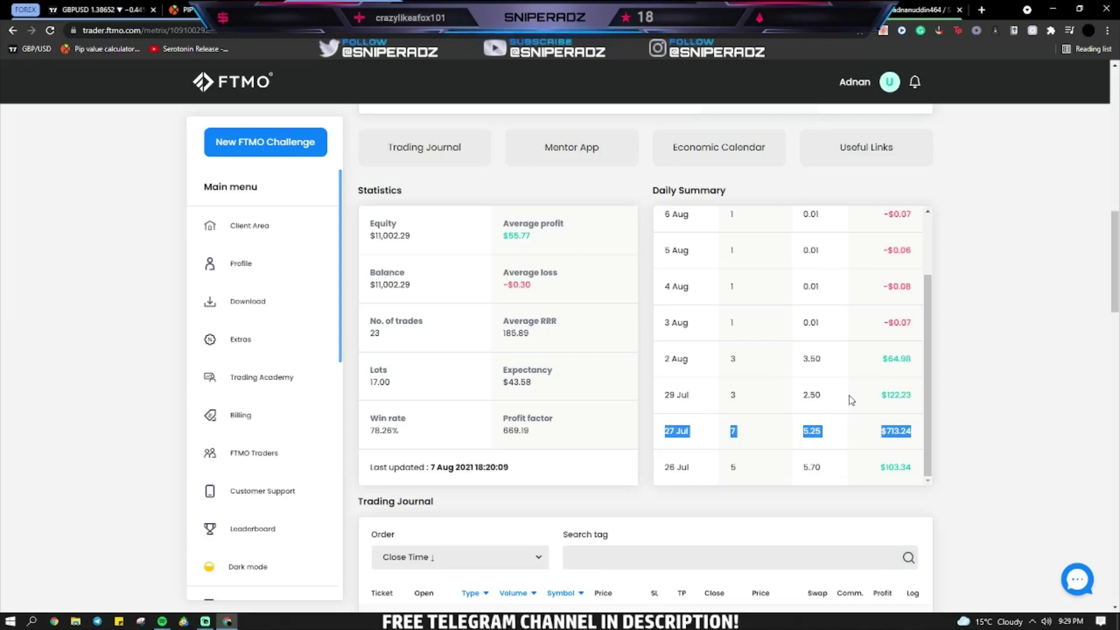
pyautogui.click(966, 315)
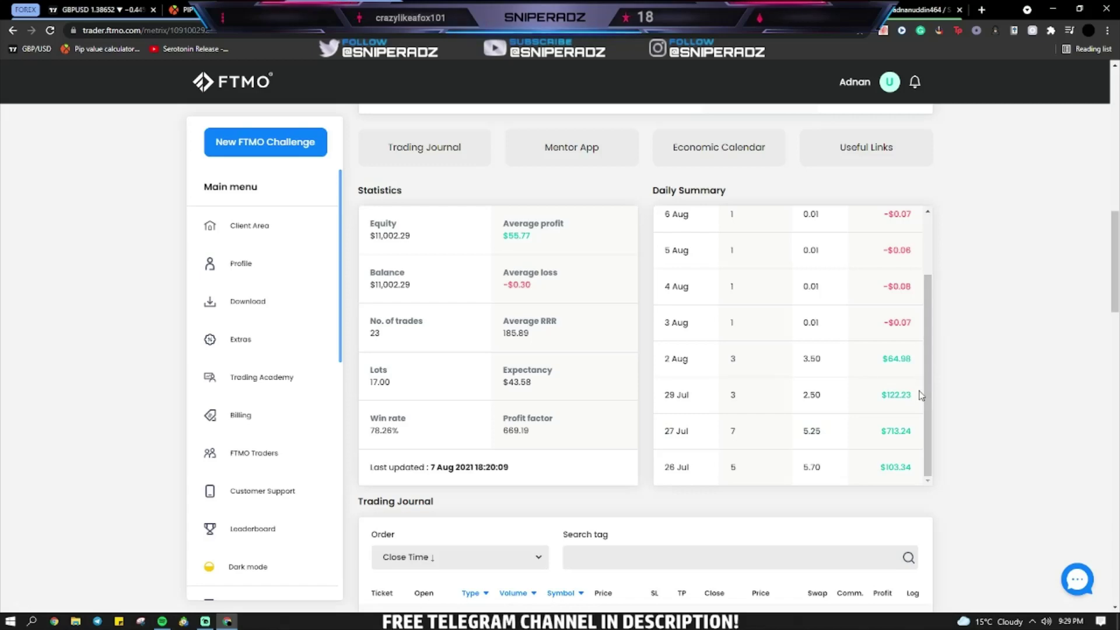
pyautogui.scroll(-3, 908, 392)
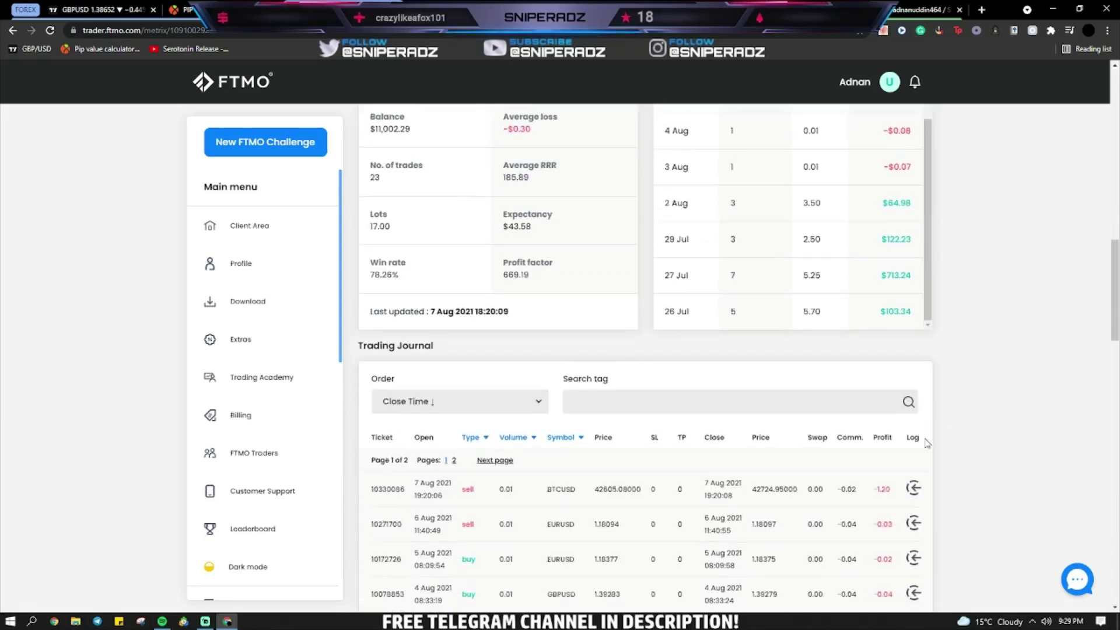
# Scroll through the Trading Journal trades and the MetriX charts
pyautogui.scroll(-6, 882, 435)
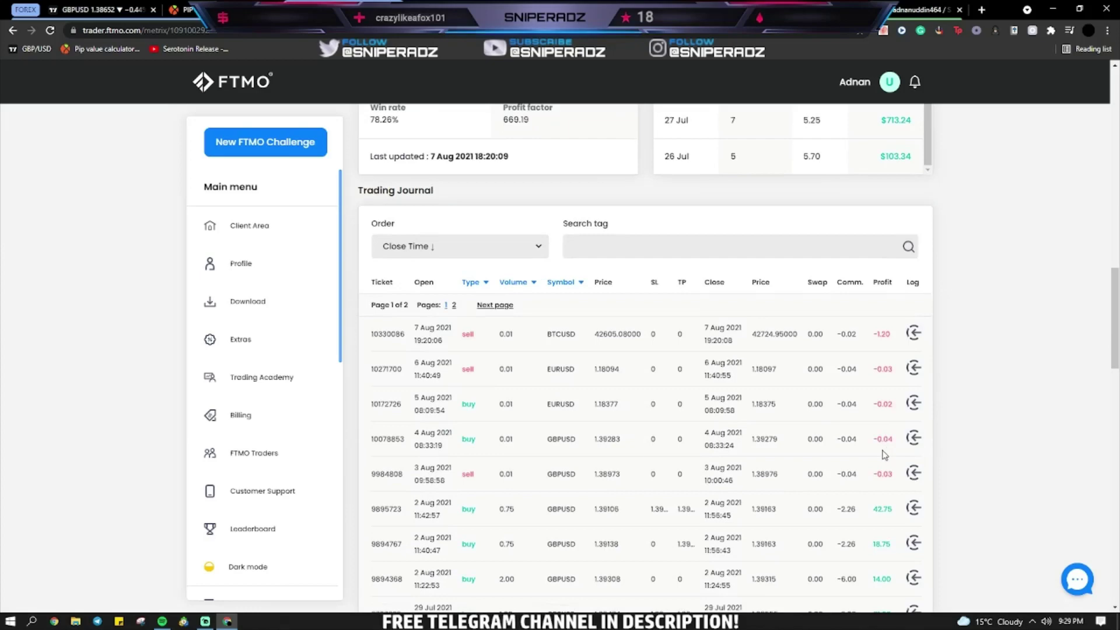
pyautogui.click(128, 7)
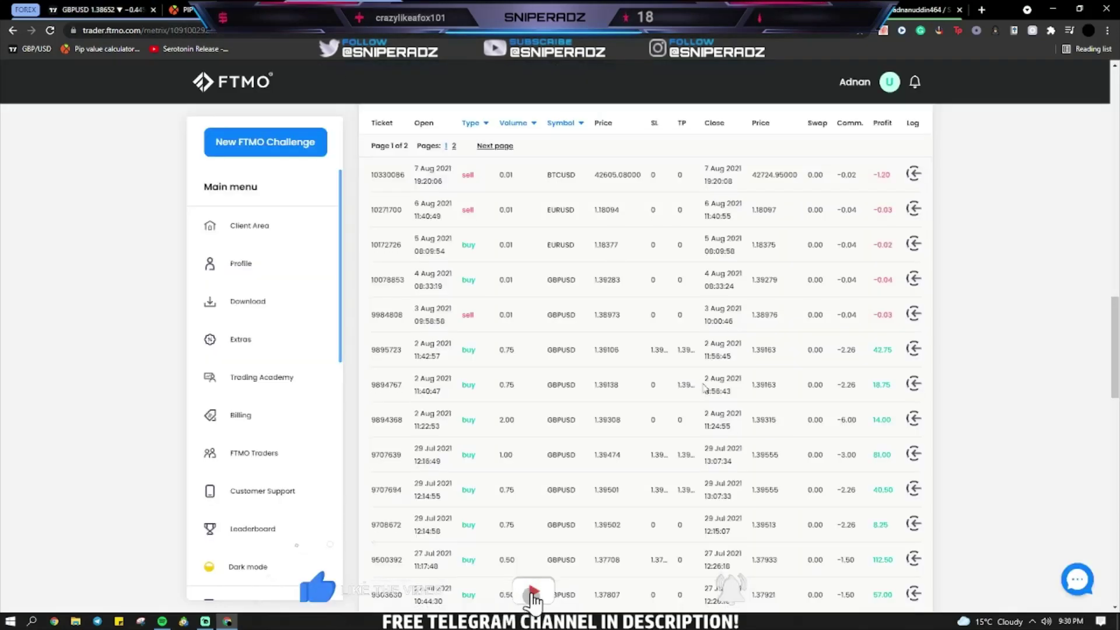
pyautogui.scroll(8, 907, 375)
pyautogui.scroll(2, 816, 408)
pyautogui.scroll(-2, 724, 450)
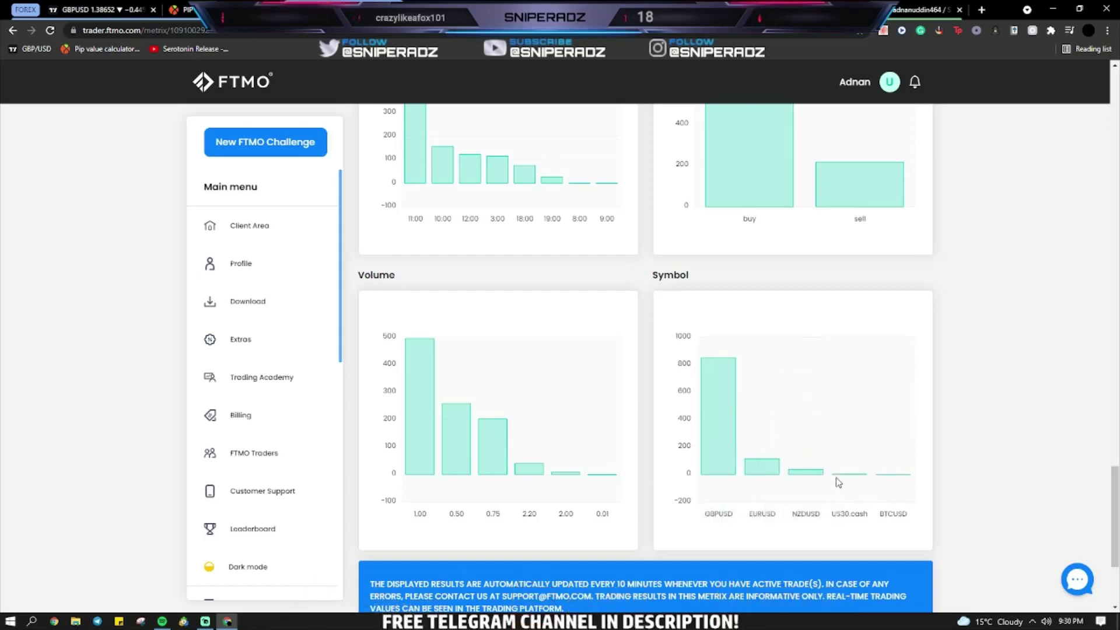
pyautogui.scroll(20, 764, 417)
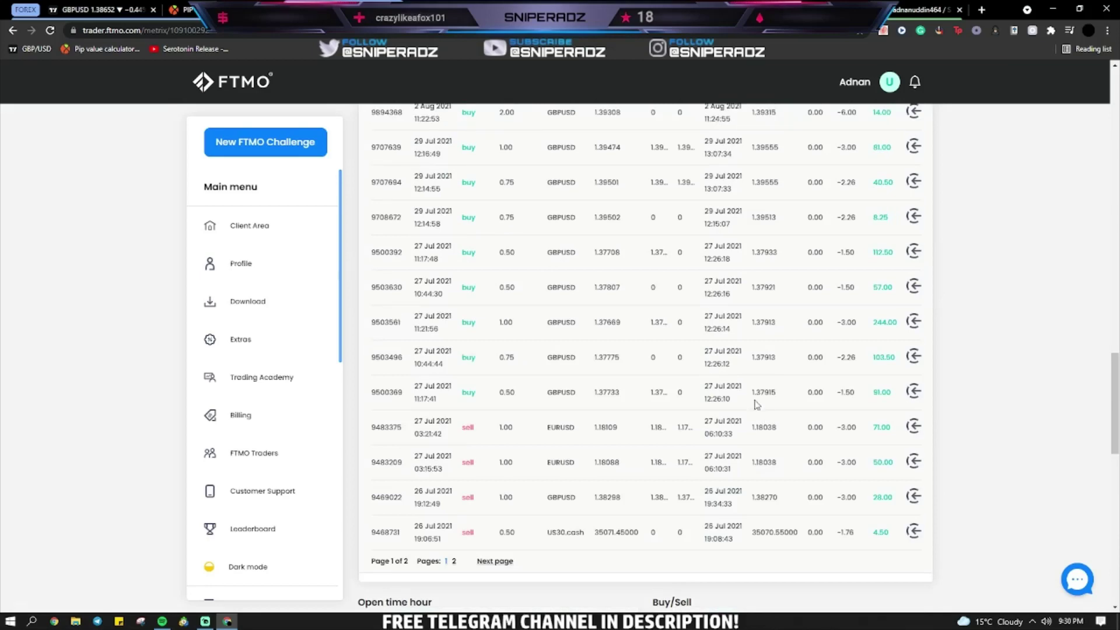
pyautogui.scroll(5, 840, 314)
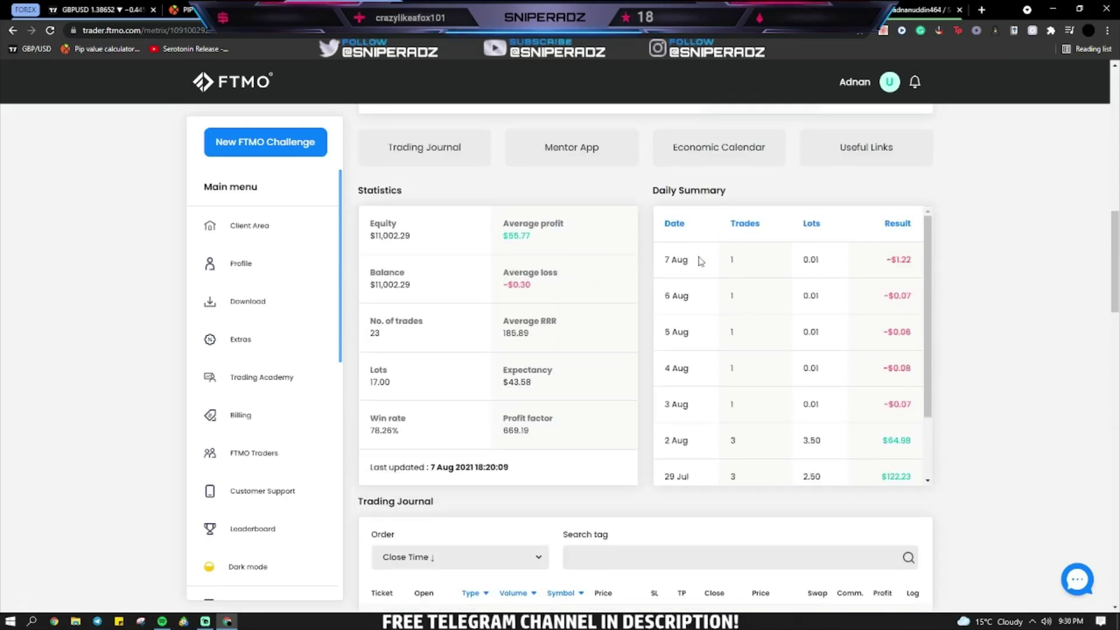
# Highlight the 3–7 Aug daily results, then return to the GBPUSD chart in TradingView
pyautogui.moveTo(889, 257); pyautogui.dragTo(914, 405)
pyautogui.click(915, 409)
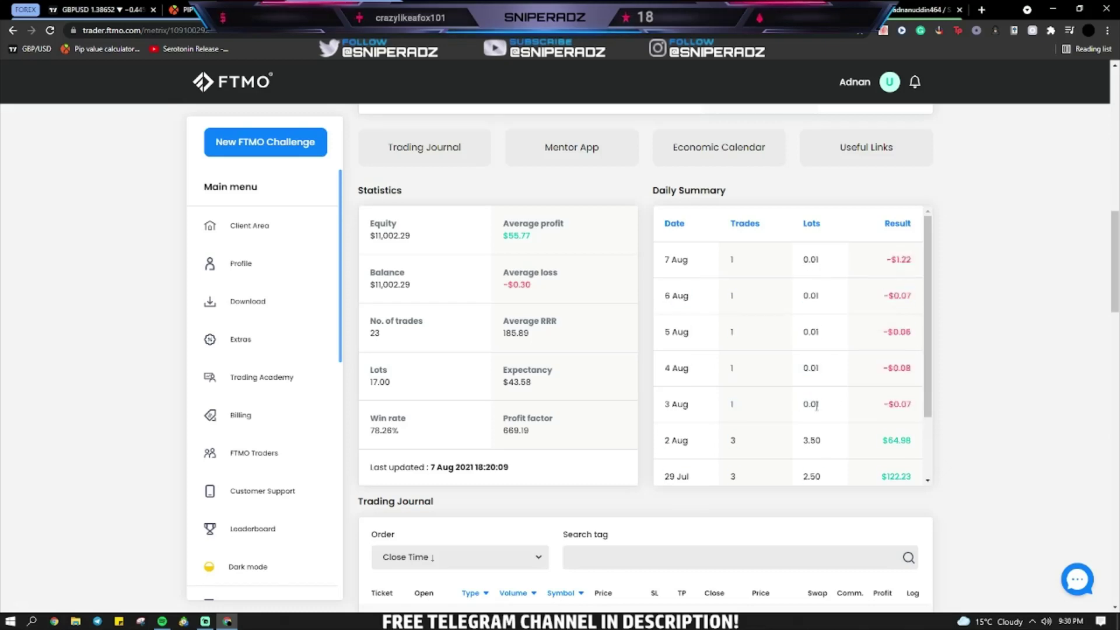
pyautogui.scroll(5, 962, 343)
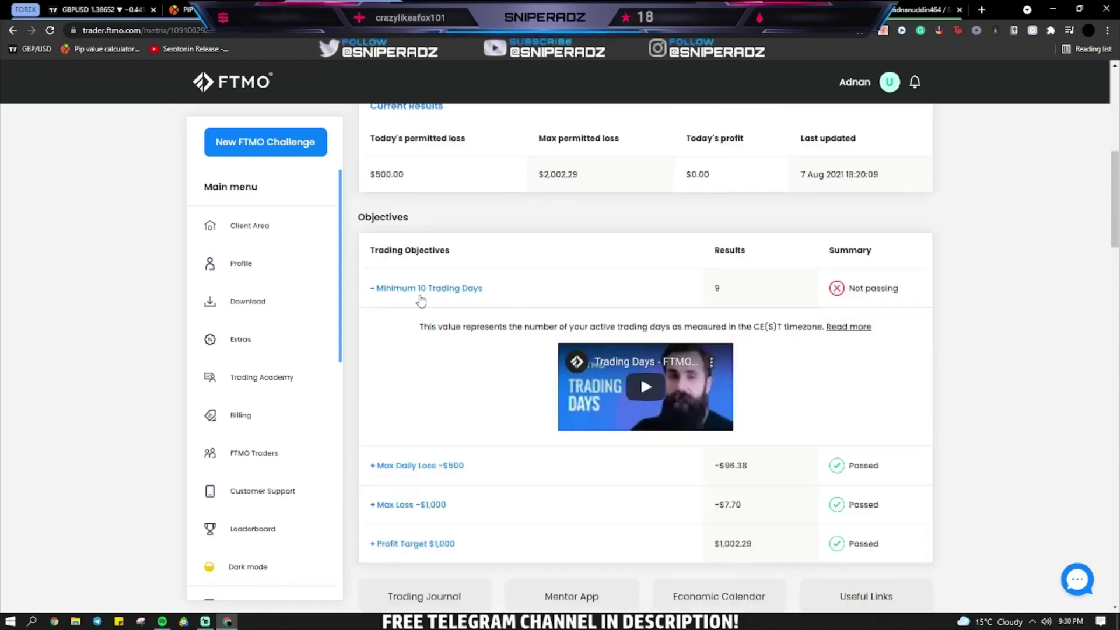
pyautogui.click(96, 10)
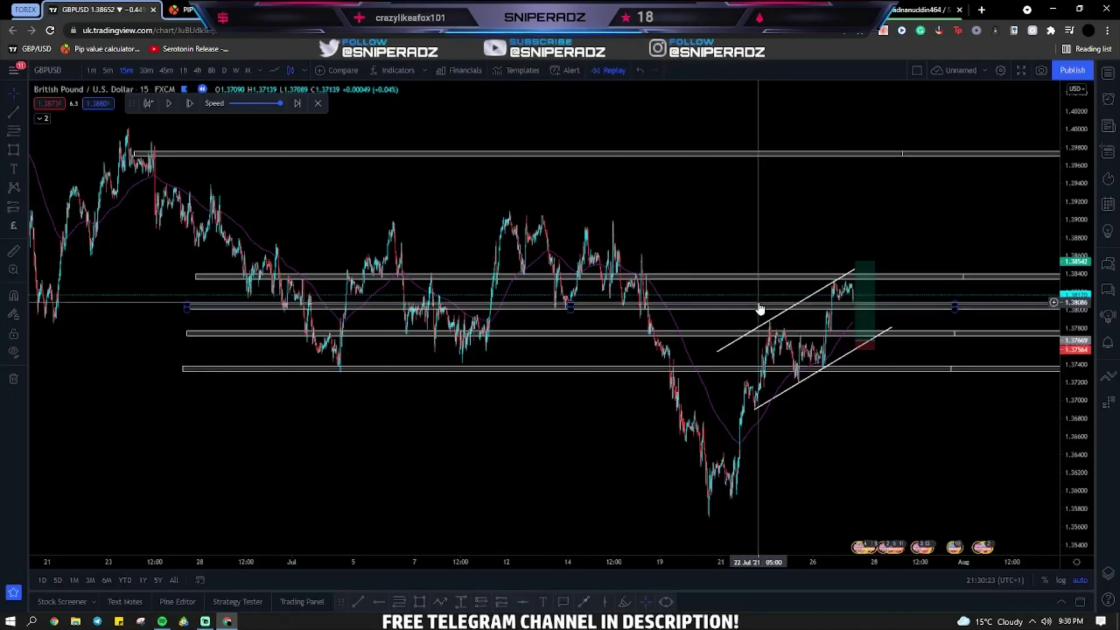
# Switch GBPUSD to 4-hour candles and bring the recent drawings near the right side
pyautogui.click(197, 70)
pyautogui.scroll(-5, 675, 313)
pyautogui.scroll(3, 449, 408)
pyautogui.moveTo(440, 413); pyautogui.dragTo(827, 392)
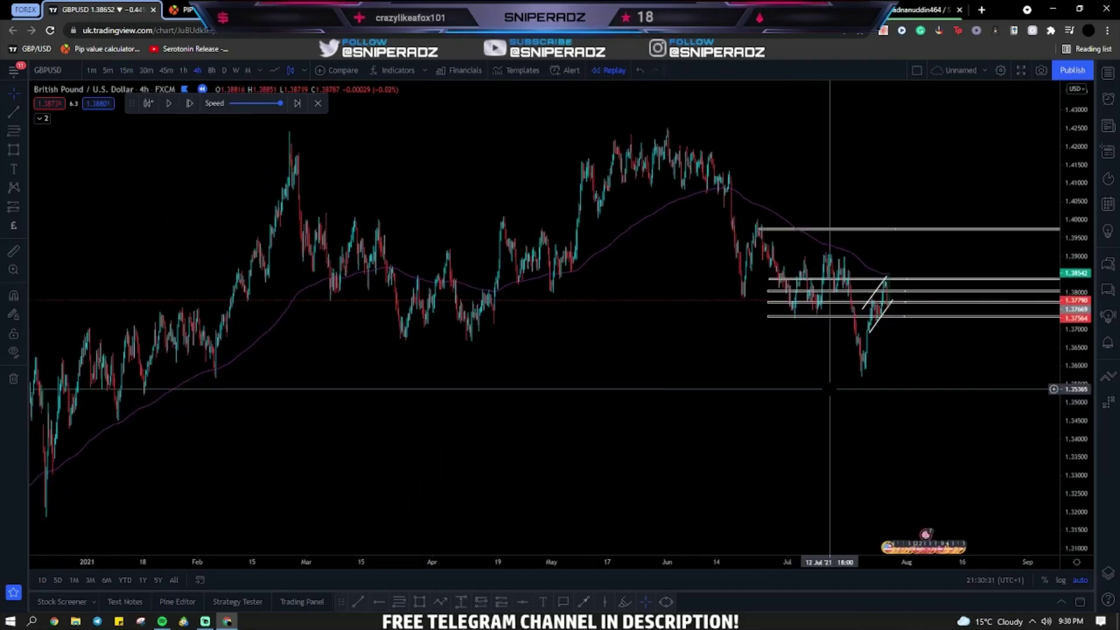
pyautogui.moveTo(443, 365)
pyautogui.mouseDown()
pyautogui.moveTo(642, 353)
pyautogui.moveTo(414, 355)
pyautogui.mouseUp()
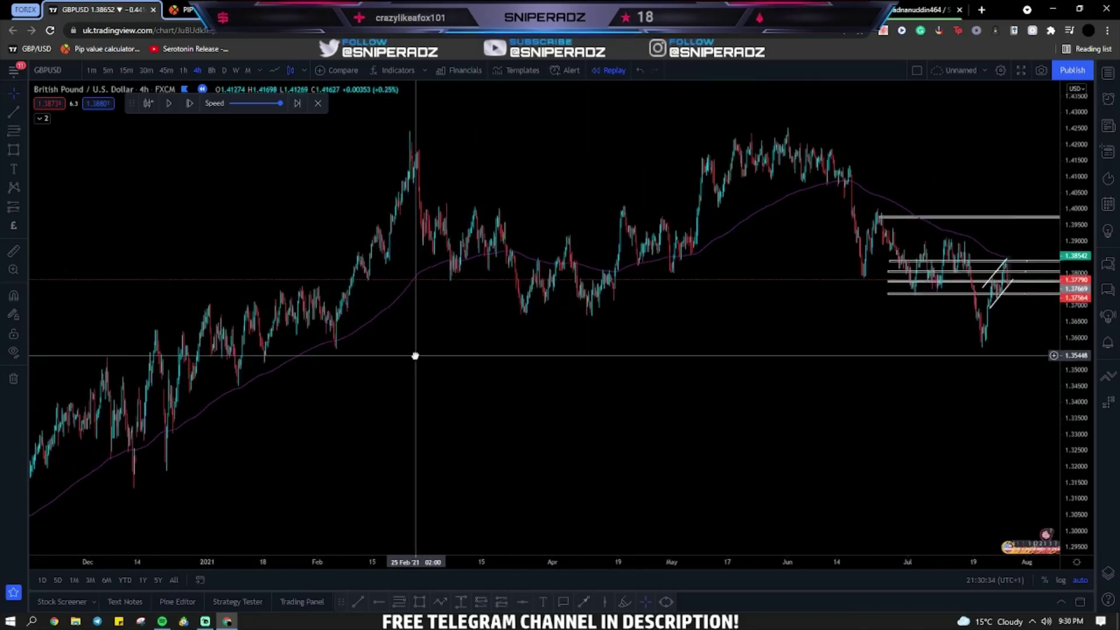
# Draw an up arrow at early February and a zigzag through February, April, June and July swings ending in a down arrow
pyautogui.click(438, 603)
pyautogui.moveTo(331, 344); pyautogui.dragTo(356, 306)
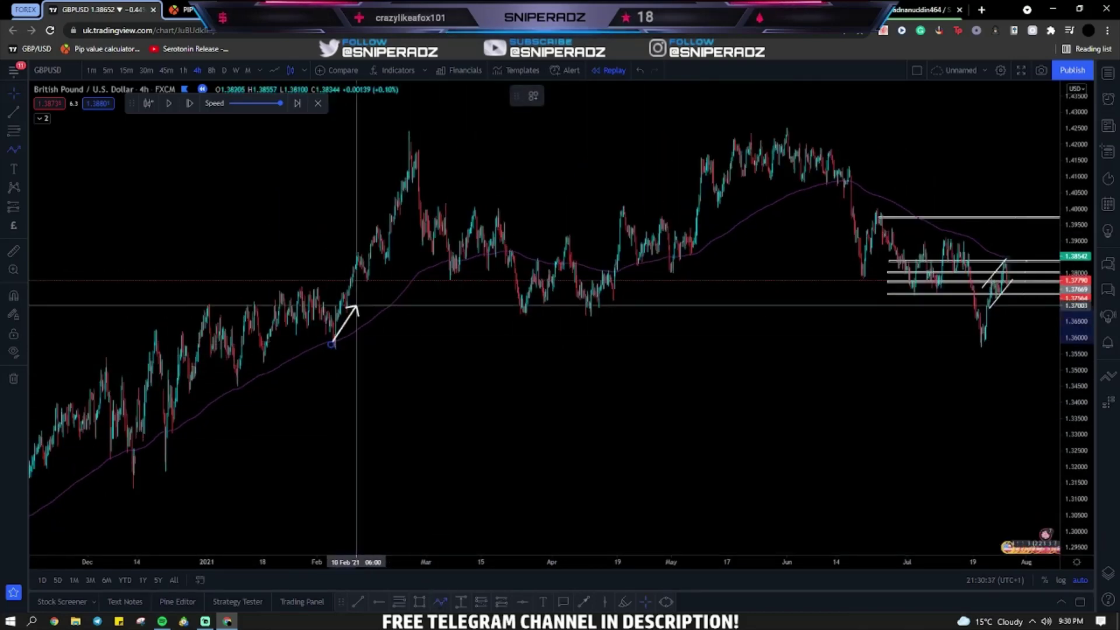
pyautogui.click(410, 136)
pyautogui.click(577, 319)
pyautogui.click(803, 121)
pyautogui.click(967, 356)
pyautogui.click(1009, 232)
pyautogui.doubleClick(1039, 361)
# Nudge the path's July low up and pan to empty space below price
pyautogui.moveTo(994, 380); pyautogui.dragTo(892, 361)
pyautogui.click(509, 484)
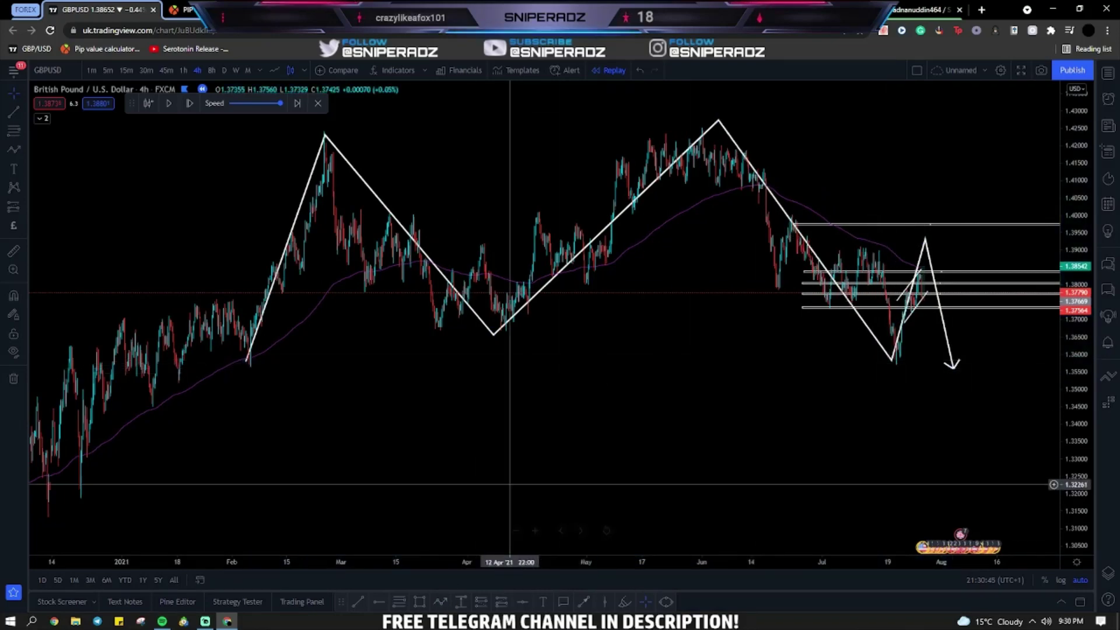
pyautogui.moveTo(947, 412); pyautogui.dragTo(902, 133)
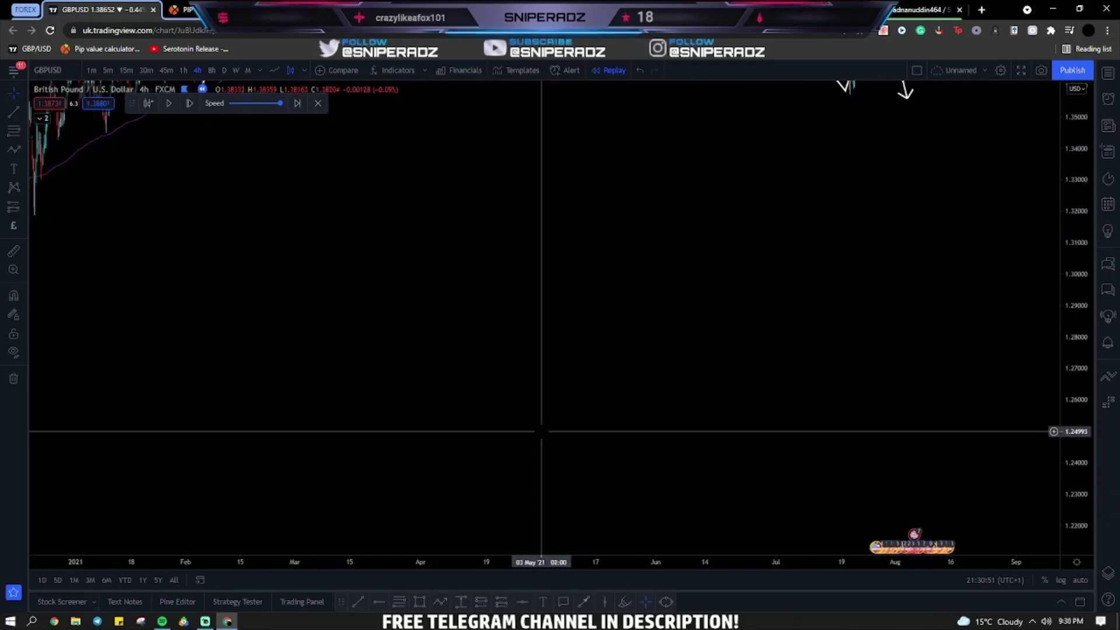
pyautogui.moveTo(543, 257); pyautogui.dragTo(728, 302)
pyautogui.moveTo(400, 295); pyautogui.dragTo(500, 76)
pyautogui.moveTo(519, 384); pyautogui.dragTo(450, 301)
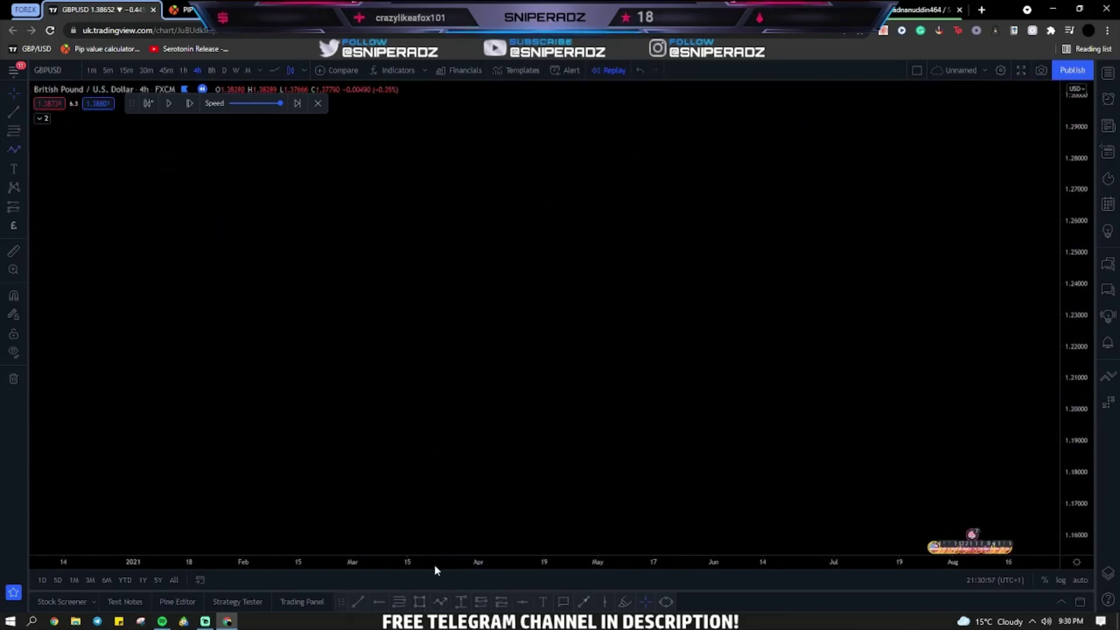
# Draw a demo uptrend zigzag of higher highs and higher lows ending in an upward arrow
pyautogui.click(181, 433)
pyautogui.click(197, 324)
pyautogui.click(274, 393)
pyautogui.click(283, 168)
pyautogui.click(359, 277)
pyautogui.doubleClick(363, 109)
pyautogui.moveTo(462, 171); pyautogui.dragTo(521, 281)
# Reshape the uptrend zigzag by moving its middle low, arrow tip and first swing high
pyautogui.click(346, 300)
pyautogui.moveTo(347, 287); pyautogui.dragTo(338, 328)
pyautogui.moveTo(422, 221)
pyautogui.mouseDown()
pyautogui.moveTo(427, 292)
pyautogui.moveTo(422, 243)
pyautogui.mouseUp()
pyautogui.moveTo(420, 385); pyautogui.dragTo(423, 430)
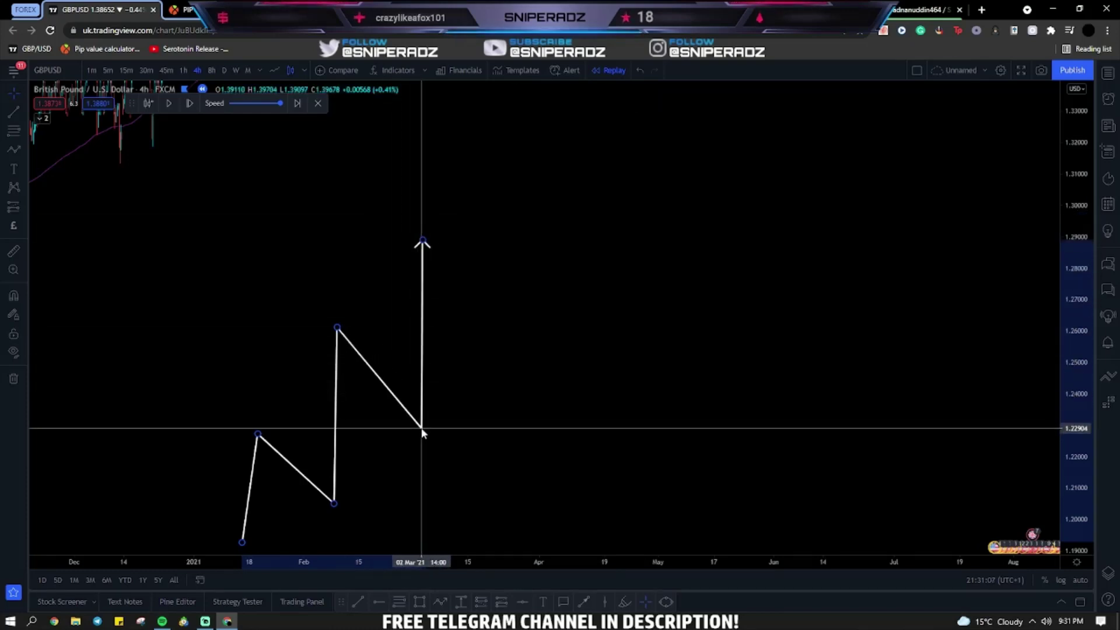
pyautogui.moveTo(335, 328); pyautogui.dragTo(363, 330)
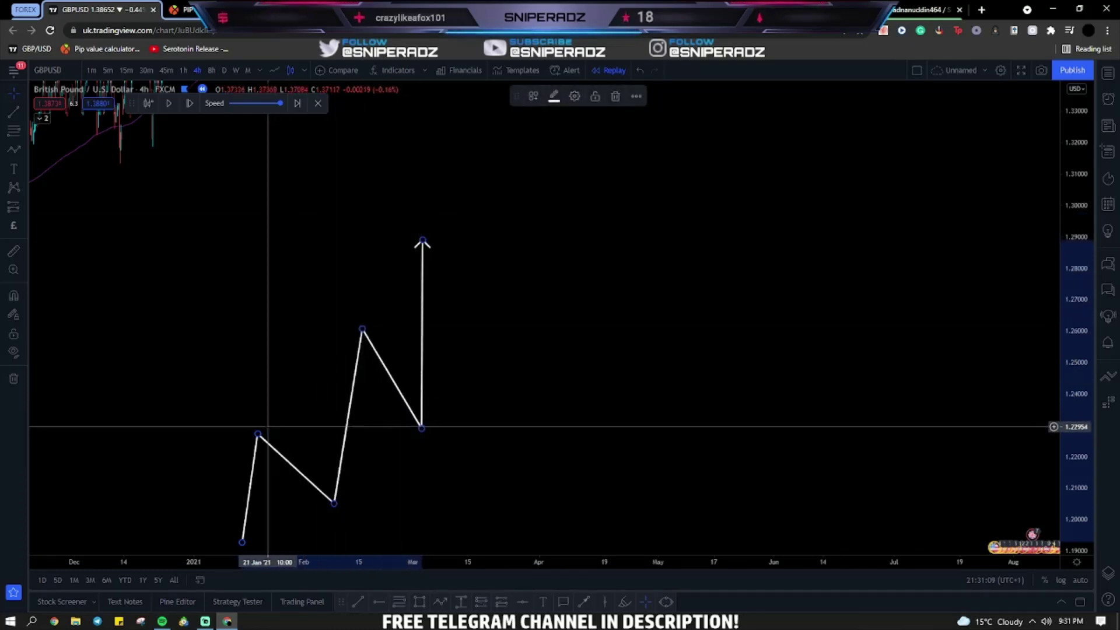
pyautogui.moveTo(259, 432)
pyautogui.mouseDown()
pyautogui.moveTo(270, 392)
pyautogui.moveTo(260, 432)
pyautogui.mouseUp()
# Slant the final leg, lower the start point and last low, then make room on the right
pyautogui.moveTo(420, 242); pyautogui.dragTo(463, 238)
pyautogui.moveTo(421, 429)
pyautogui.mouseDown()
pyautogui.moveTo(454, 421)
pyautogui.moveTo(487, 379)
pyautogui.moveTo(477, 328)
pyautogui.moveTo(458, 354)
pyautogui.mouseUp()
pyautogui.moveTo(204, 476); pyautogui.dragTo(196, 501)
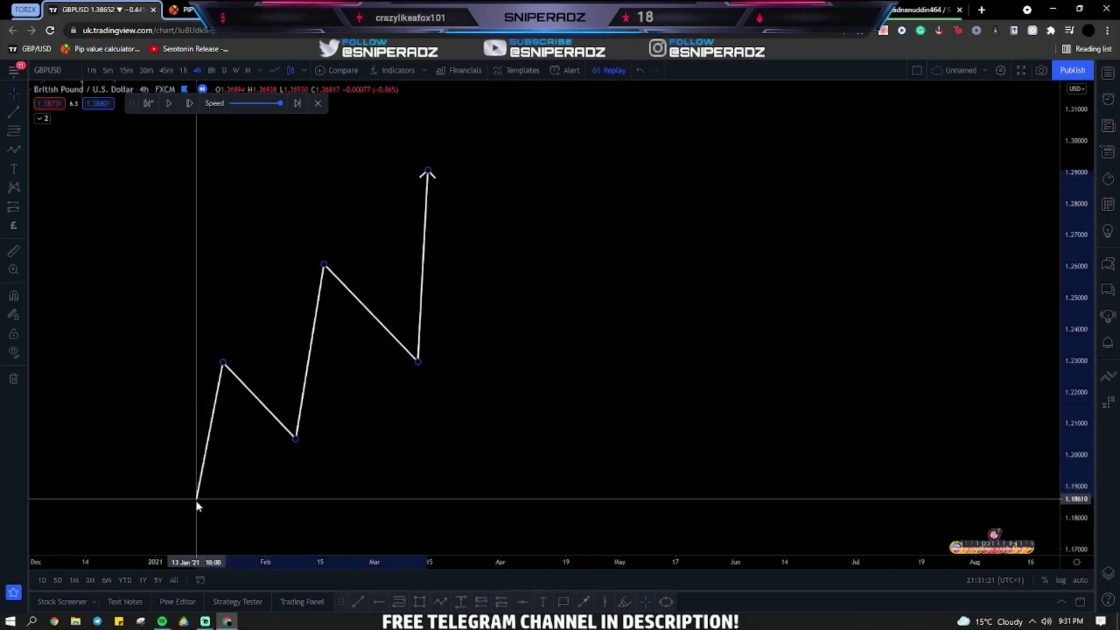
pyautogui.moveTo(546, 394); pyautogui.dragTo(572, 415)
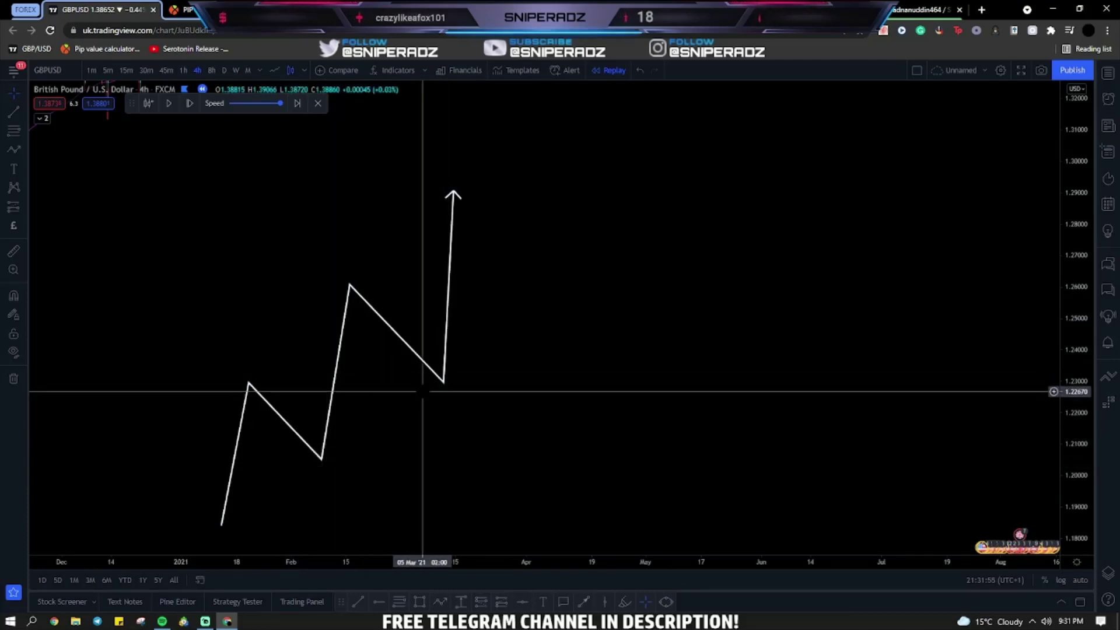
pyautogui.doubleClick(444, 382)
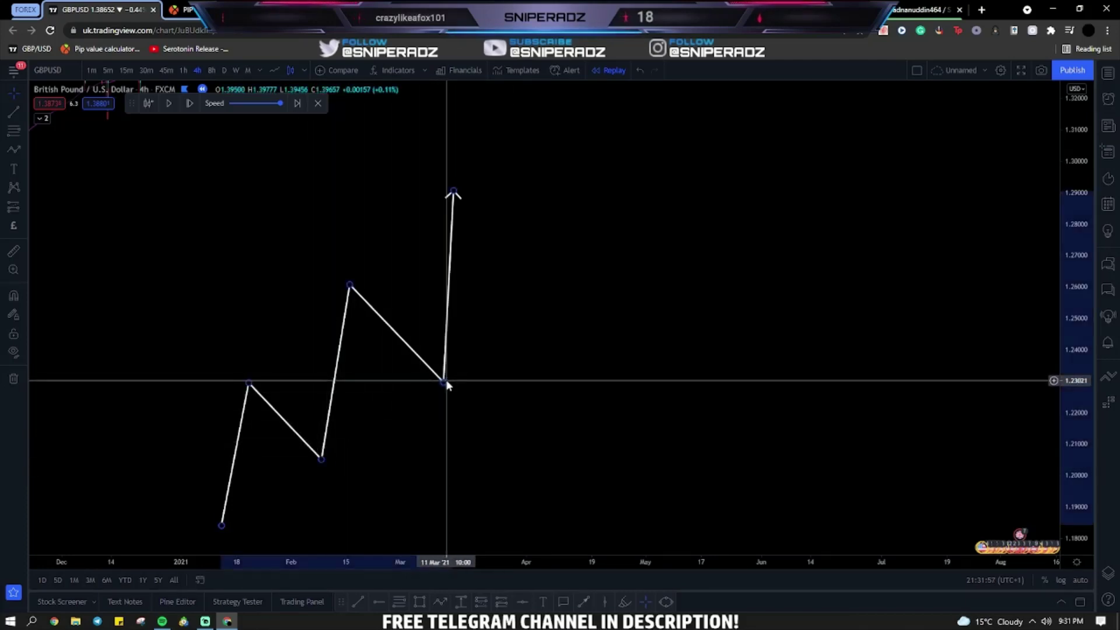
pyautogui.moveTo(434, 387)
pyautogui.mouseDown()
pyautogui.moveTo(468, 478)
pyautogui.moveTo(400, 465)
pyautogui.moveTo(454, 471)
pyautogui.moveTo(440, 400)
pyautogui.moveTo(452, 479)
pyautogui.moveTo(443, 397)
pyautogui.mouseUp()
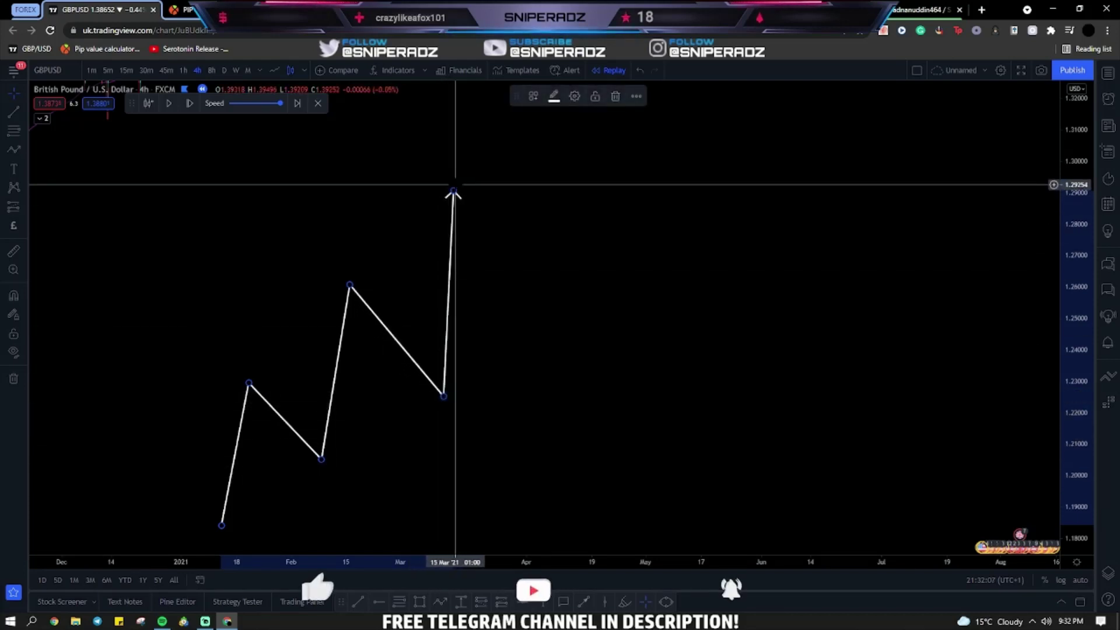
pyautogui.moveTo(455, 242)
pyautogui.mouseDown()
pyautogui.moveTo(393, 295)
pyautogui.moveTo(360, 526)
pyautogui.mouseUp()
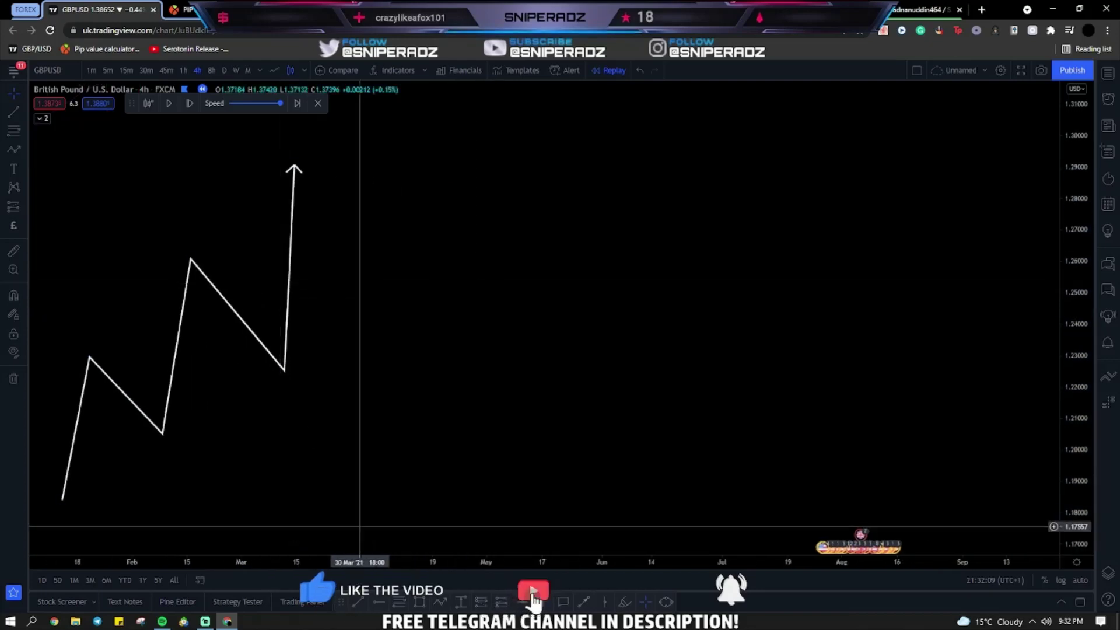
# Draw a downtrend zigzag from about 1.287 through lower highs and lows to a down arrow near 1.195
pyautogui.click(447, 604)
pyautogui.click(457, 177)
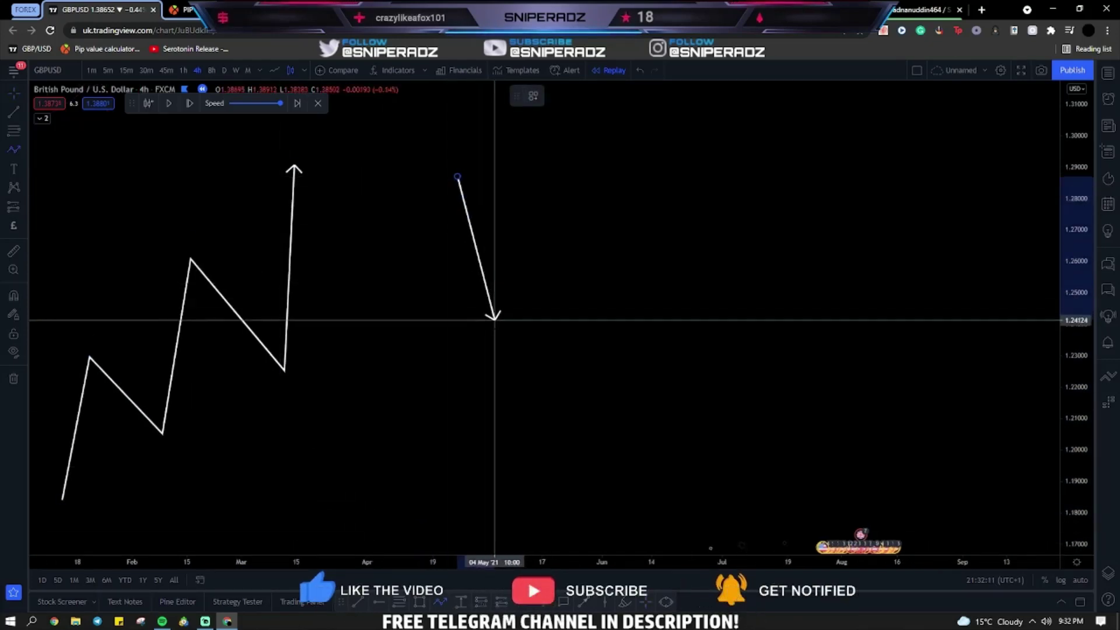
pyautogui.click(503, 349)
pyautogui.click(577, 226)
pyautogui.click(612, 413)
pyautogui.doubleClick(712, 463)
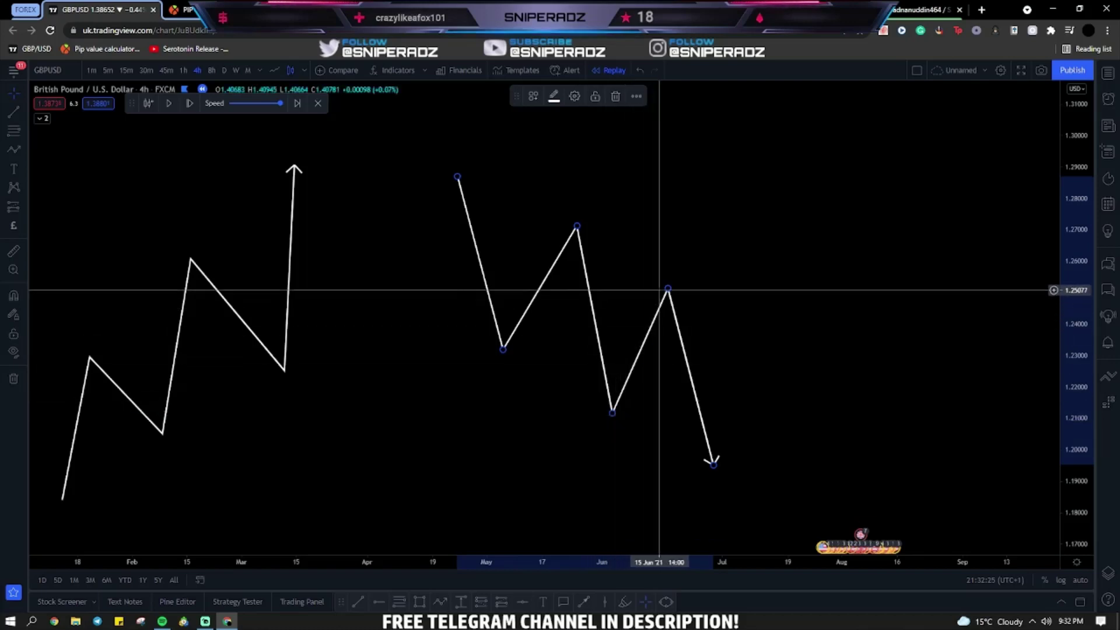
pyautogui.press('Escape')
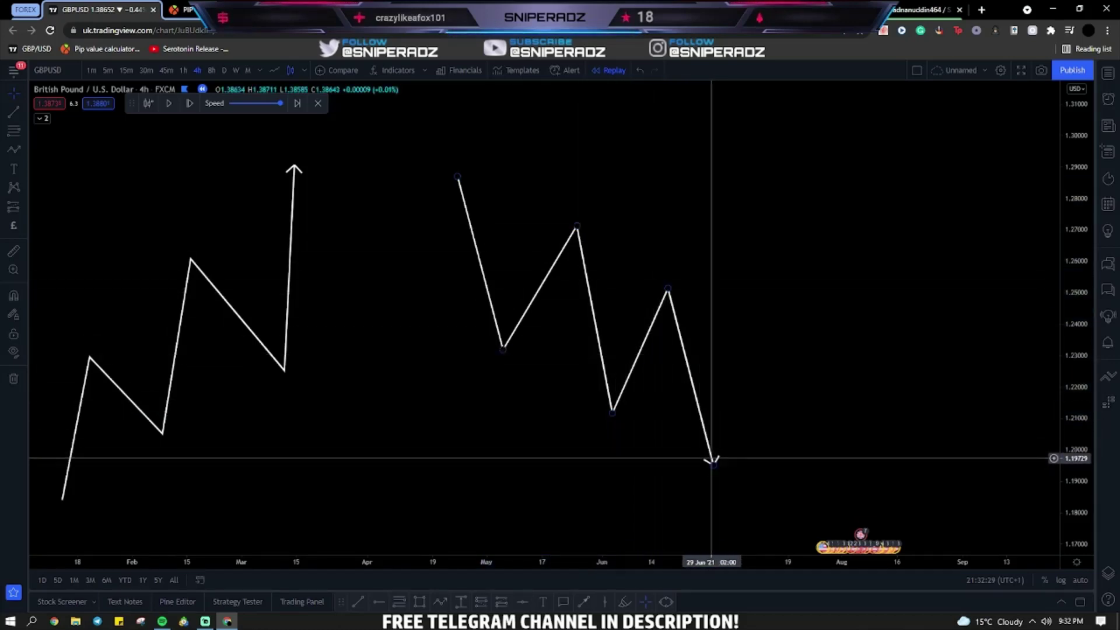
# Extend the uptrend arrow onto the downtrend's starting peak so the two zigzags join
pyautogui.hscroll(-5, 645, 400)
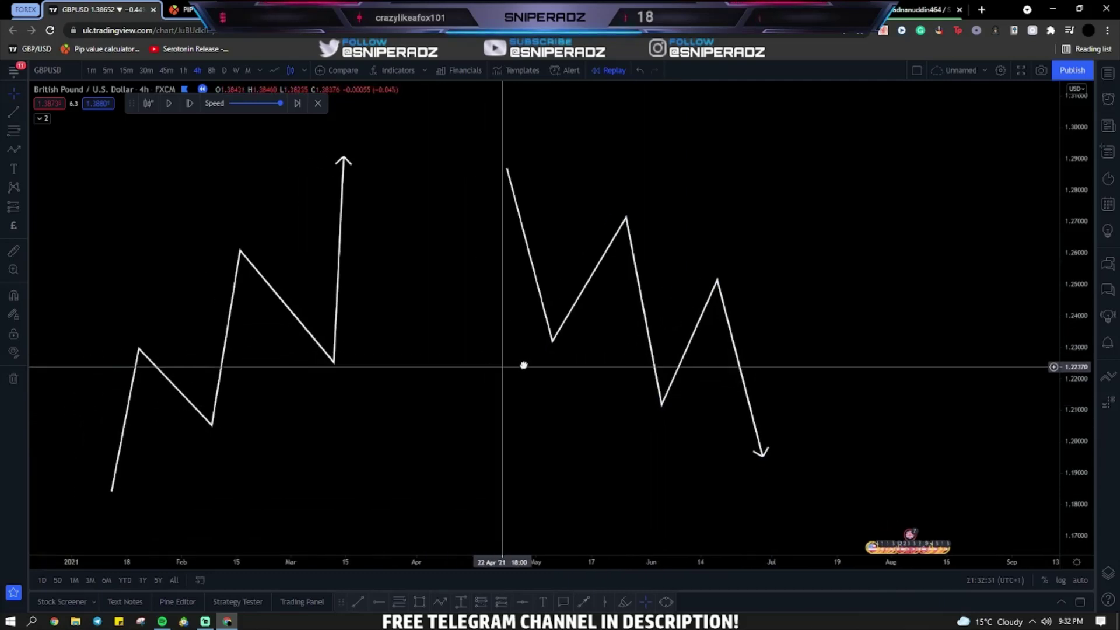
pyautogui.moveTo(560, 168); pyautogui.dragTo(531, 172)
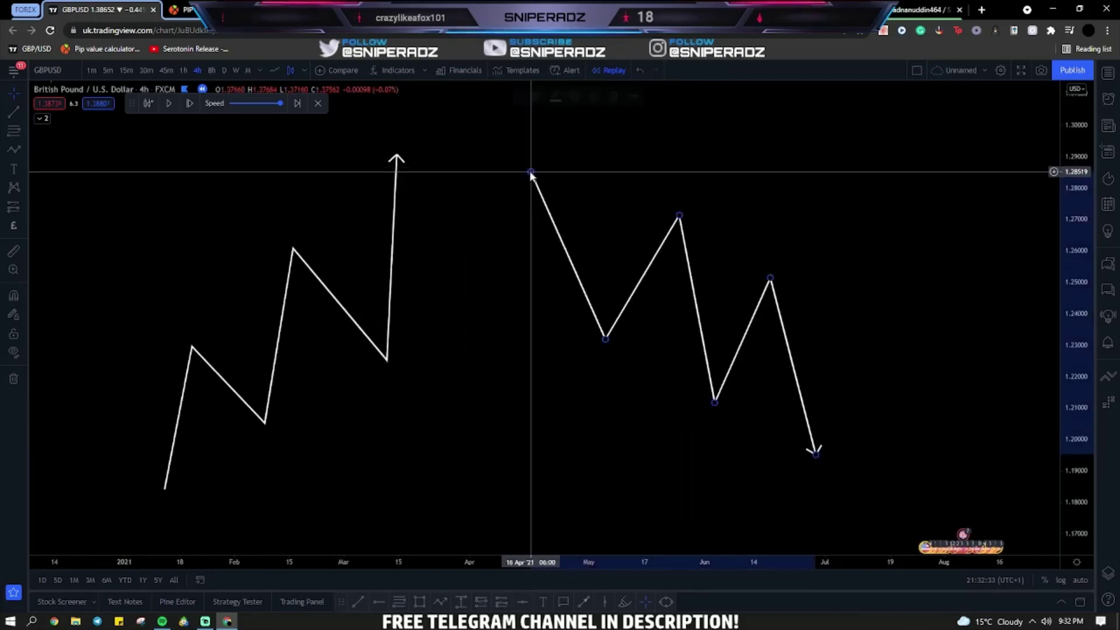
pyautogui.moveTo(396, 158); pyautogui.dragTo(527, 170)
pyautogui.click(529, 172)
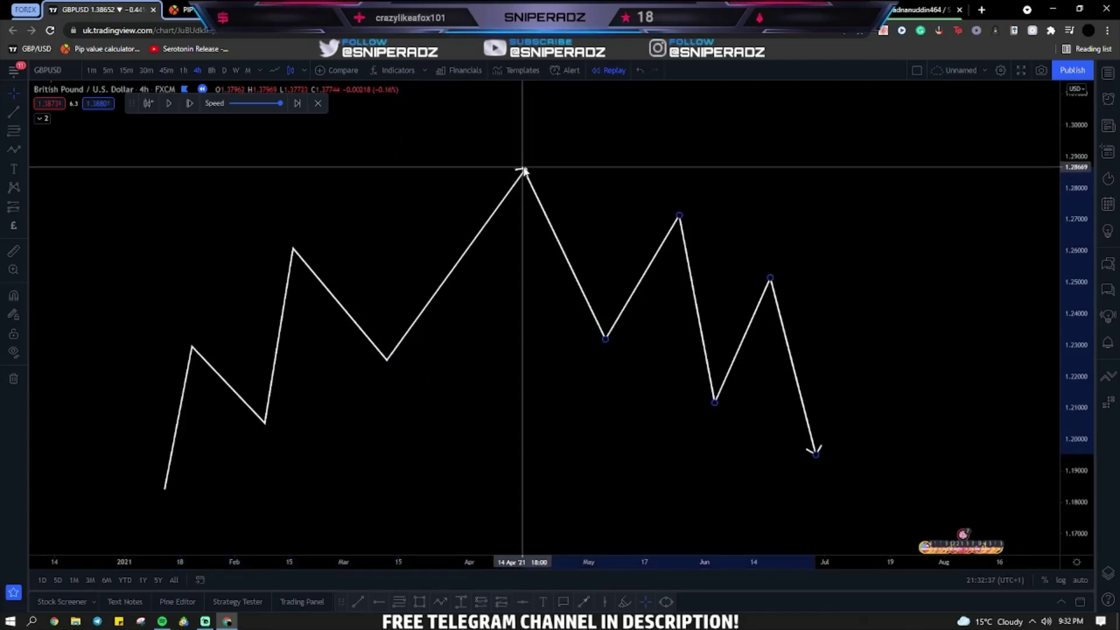
# Adjust the joined zigzag's vertices, raising the second higher low to about 1.236
pyautogui.moveTo(342, 417); pyautogui.dragTo(815, 365)
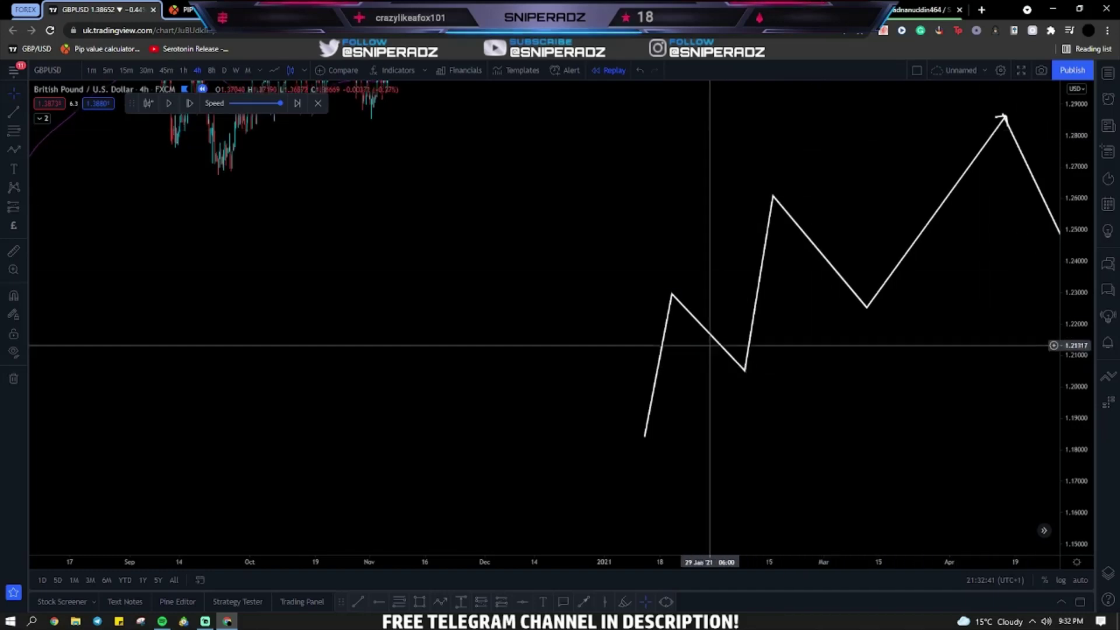
pyautogui.moveTo(944, 214); pyautogui.dragTo(837, 207)
pyautogui.moveTo(758, 301)
pyautogui.mouseDown()
pyautogui.moveTo(779, 245)
pyautogui.moveTo(757, 265)
pyautogui.mouseUp()
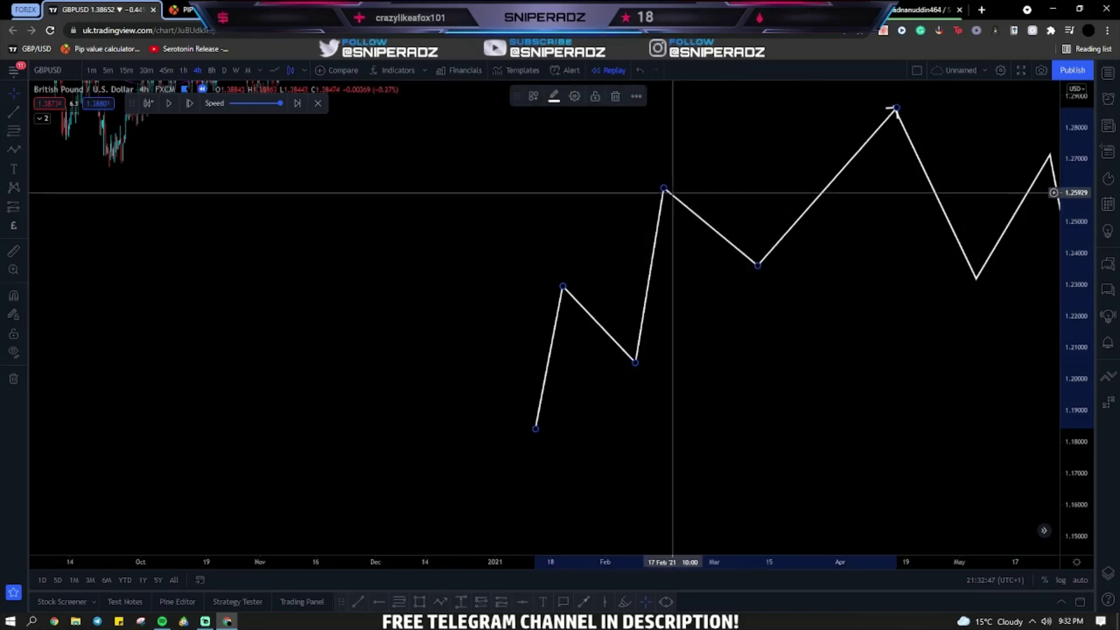
pyautogui.moveTo(666, 186); pyautogui.dragTo(672, 171)
pyautogui.moveTo(758, 166); pyautogui.dragTo(608, 238)
pyautogui.moveTo(825, 350); pyautogui.dragTo(829, 366)
pyautogui.moveTo(449, 379); pyautogui.dragTo(758, 453)
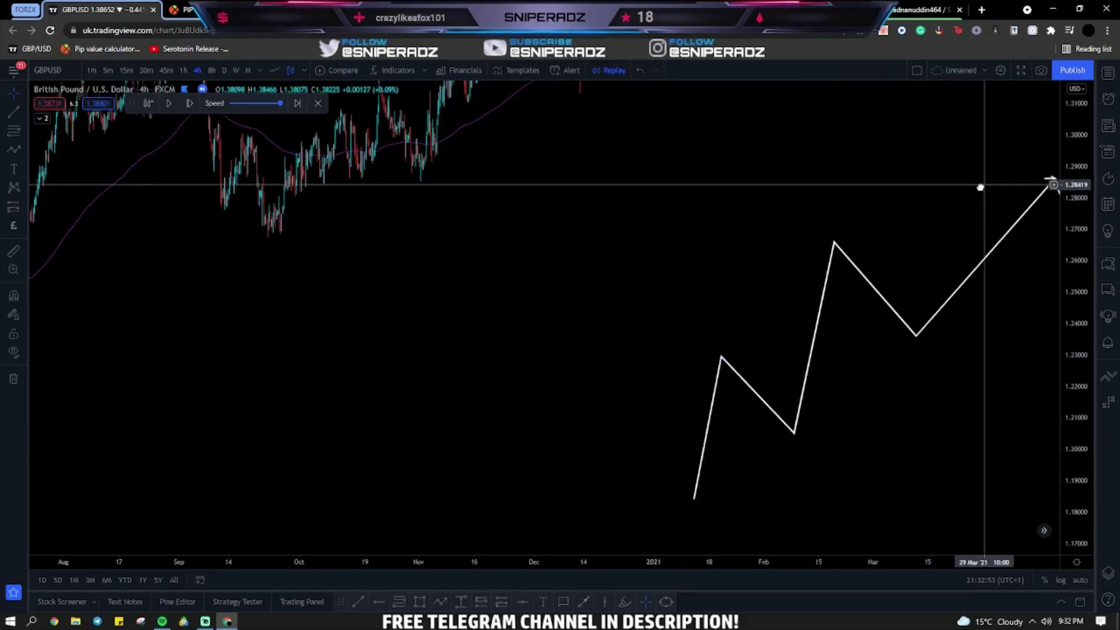
# Add a peak point, pan to show the rest, and box-select the whole joined zigzag
pyautogui.click(1053, 184)
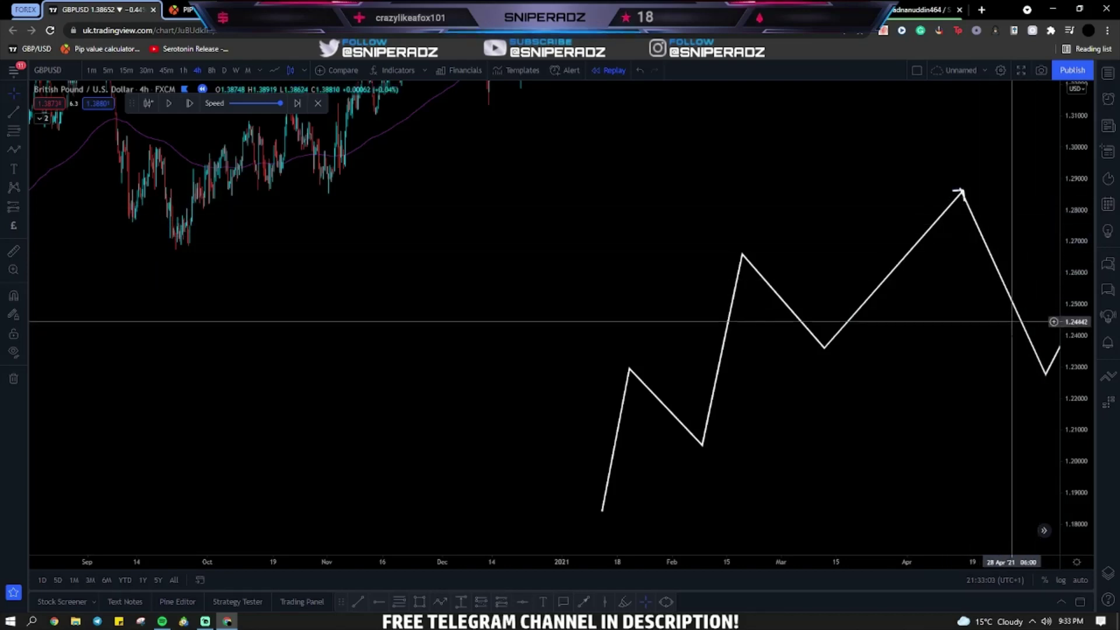
pyautogui.moveTo(921, 395); pyautogui.dragTo(849, 407)
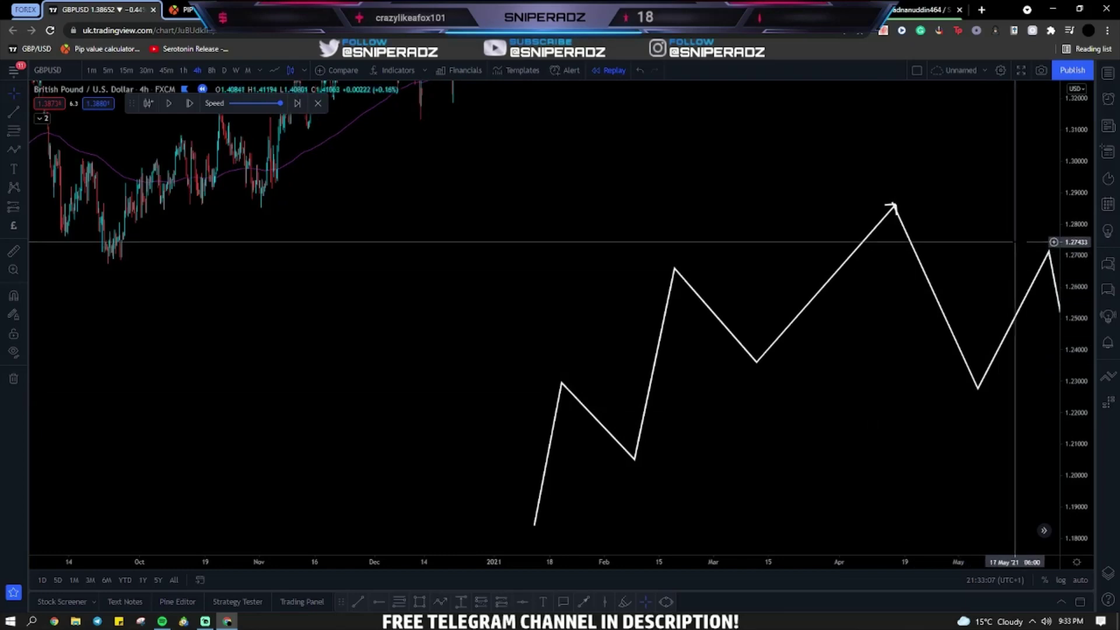
pyautogui.moveTo(980, 226); pyautogui.dragTo(734, 229)
pyautogui.hotkey('alt', 'shift', 'r')
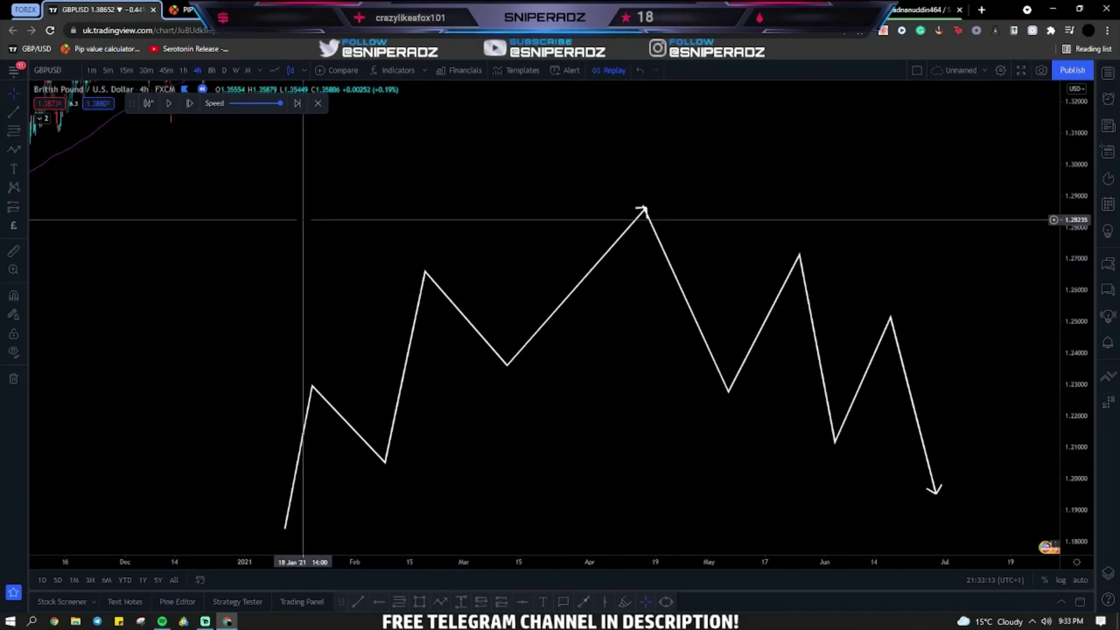
pyautogui.click(309, 222)
pyautogui.moveTo(848, 472)
pyautogui.mouseDown()
pyautogui.moveTo(942, 530)
pyautogui.moveTo(977, 532)
pyautogui.mouseUp()
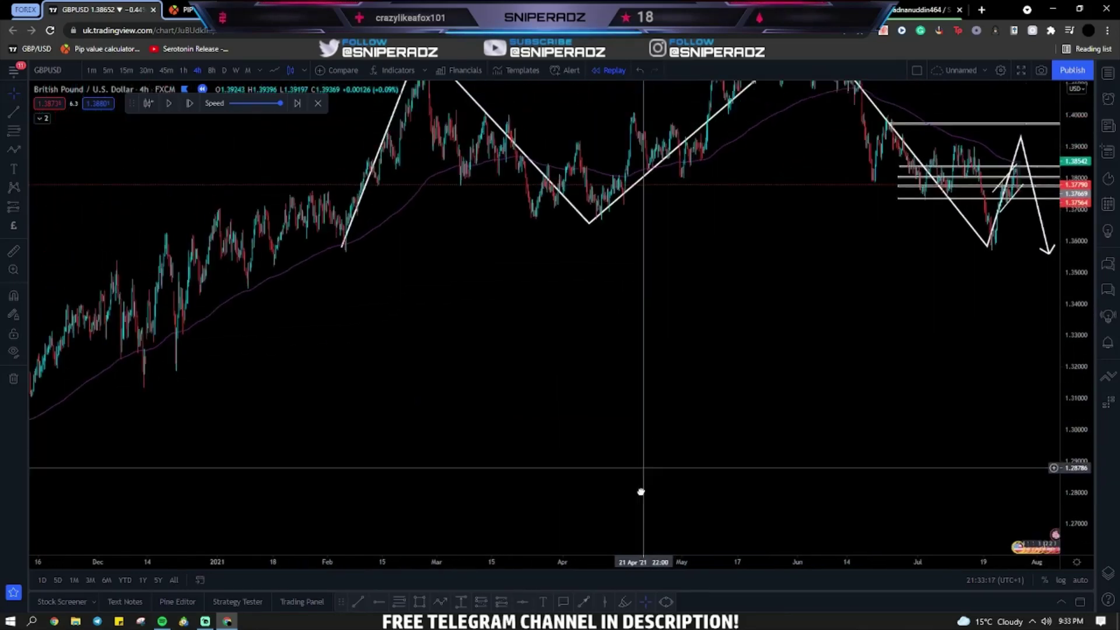
# Zoom into the late-July leg and forecast arrow, refit the price scale, and switch to 1-hour
pyautogui.moveTo(769, 266); pyautogui.dragTo(631, 413)
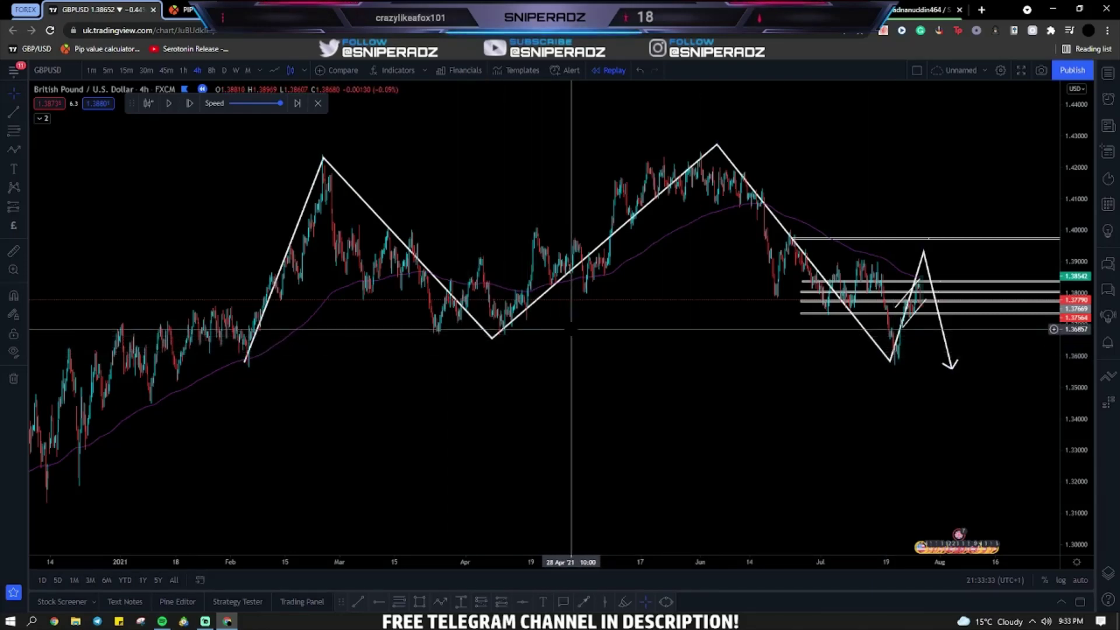
pyautogui.scroll(5, 597, 328)
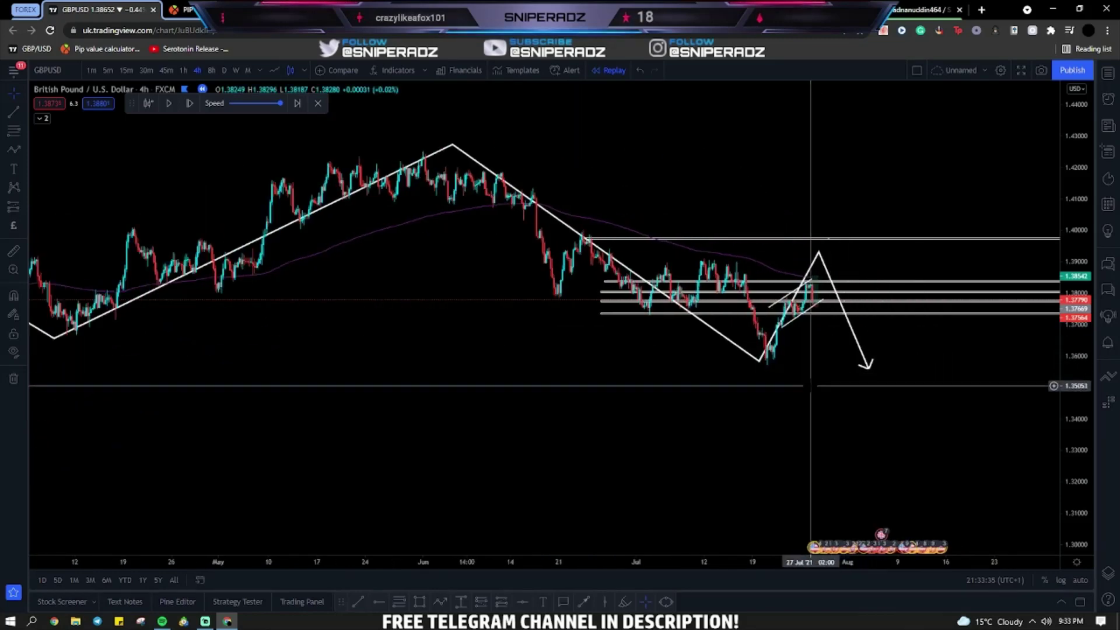
pyautogui.doubleClick(1079, 487)
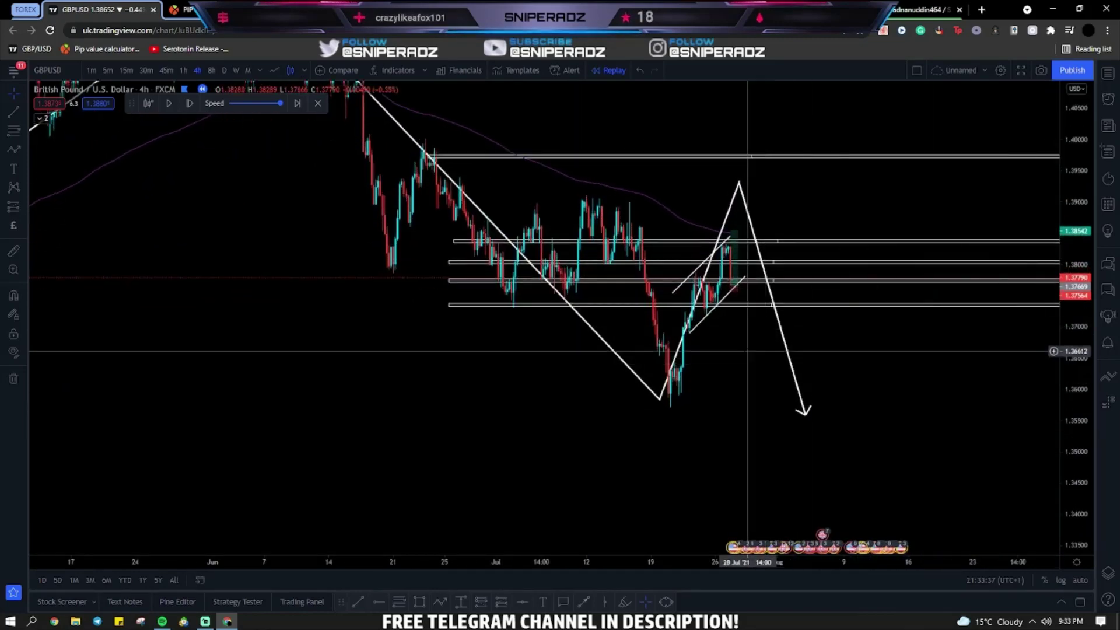
pyautogui.scroll(3, 704, 363)
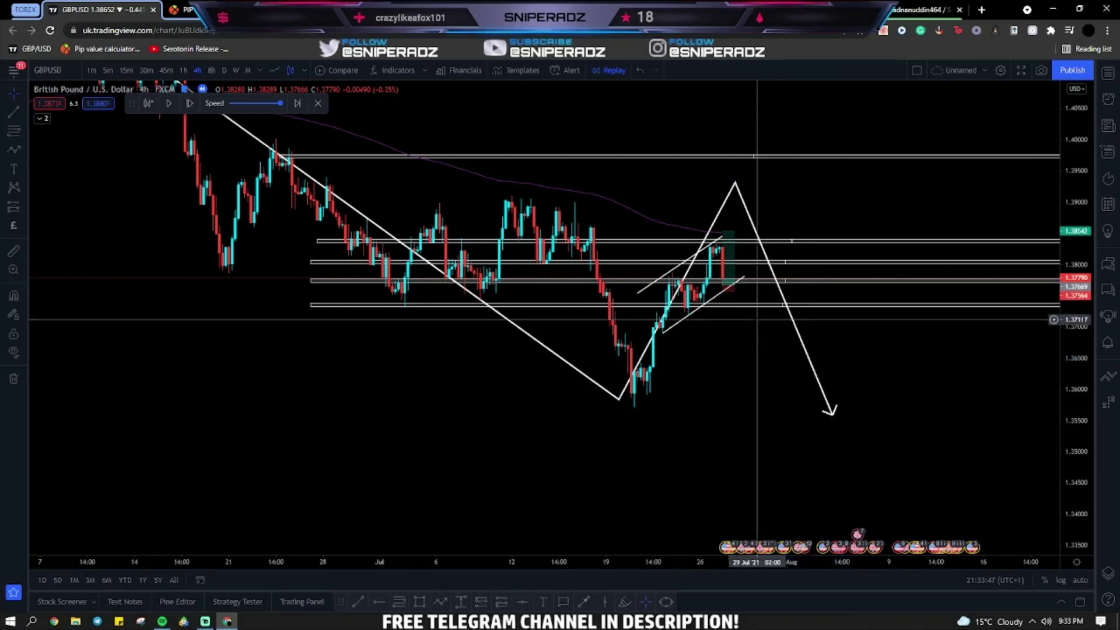
pyautogui.click(183, 70)
# Delete the steep white trend line, keeping the 21–27 July rising channel lines
pyautogui.scroll(3, 1025, 162)
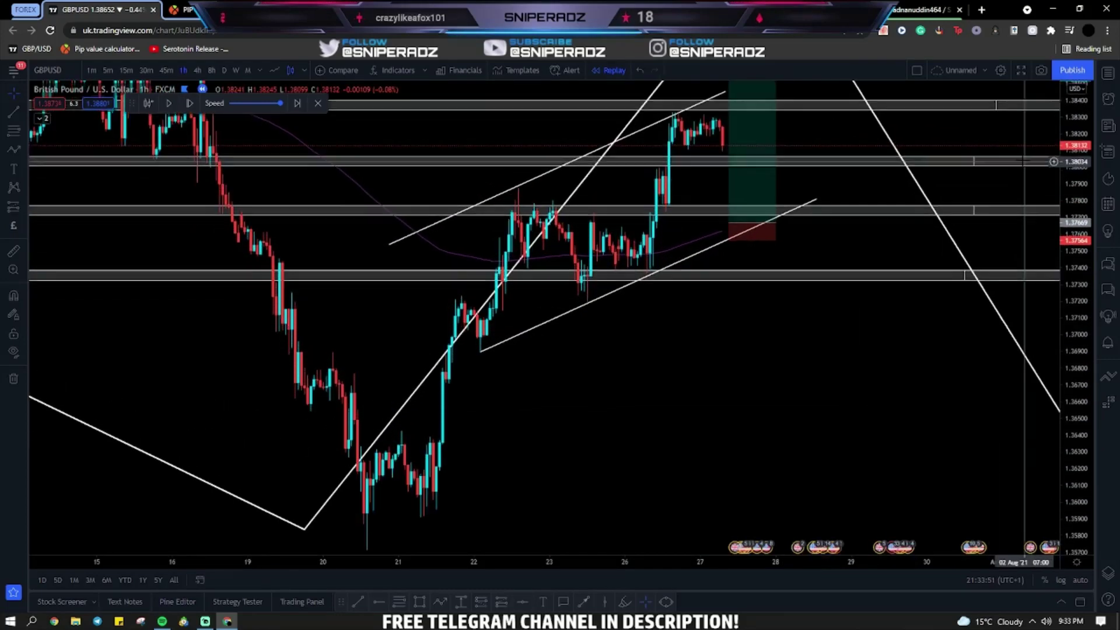
pyautogui.hscroll(-5, 840, 385)
pyautogui.click(558, 384)
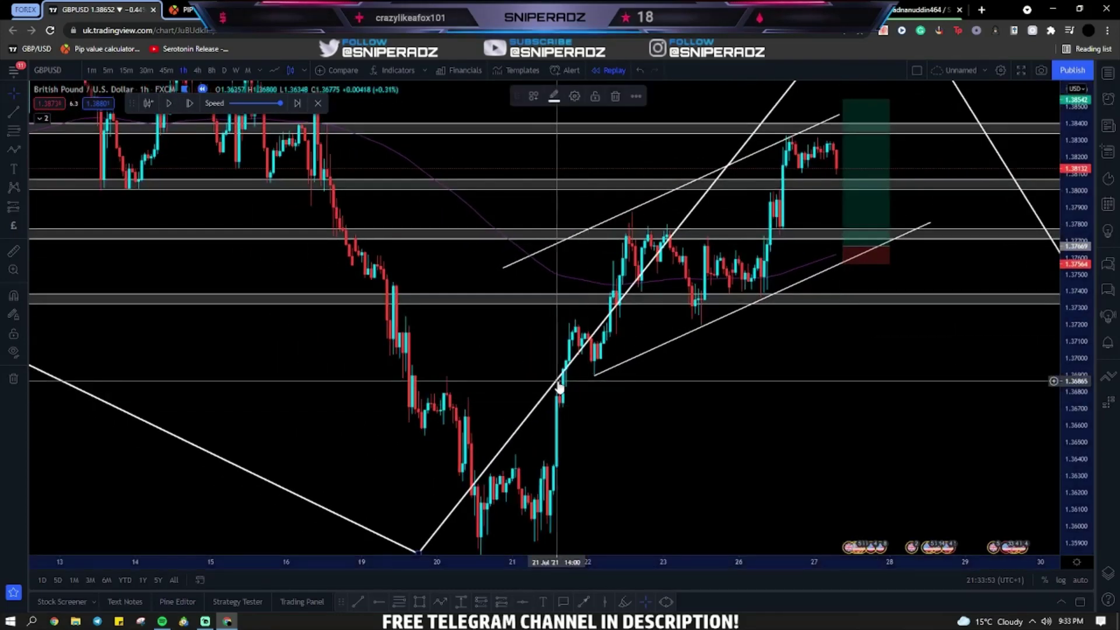
pyautogui.press('Delete')
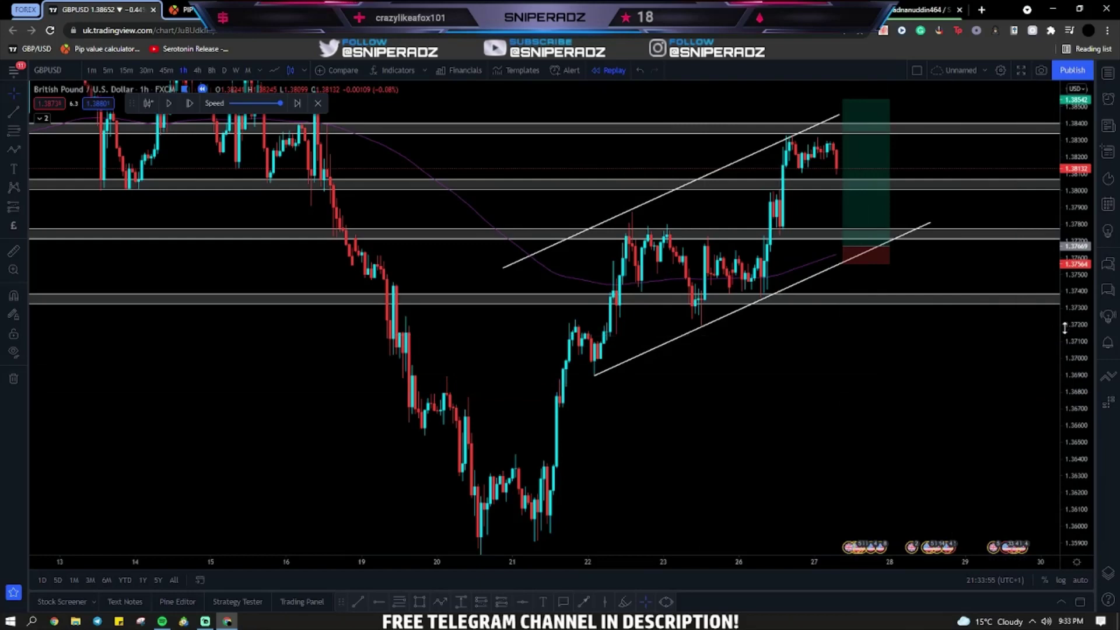